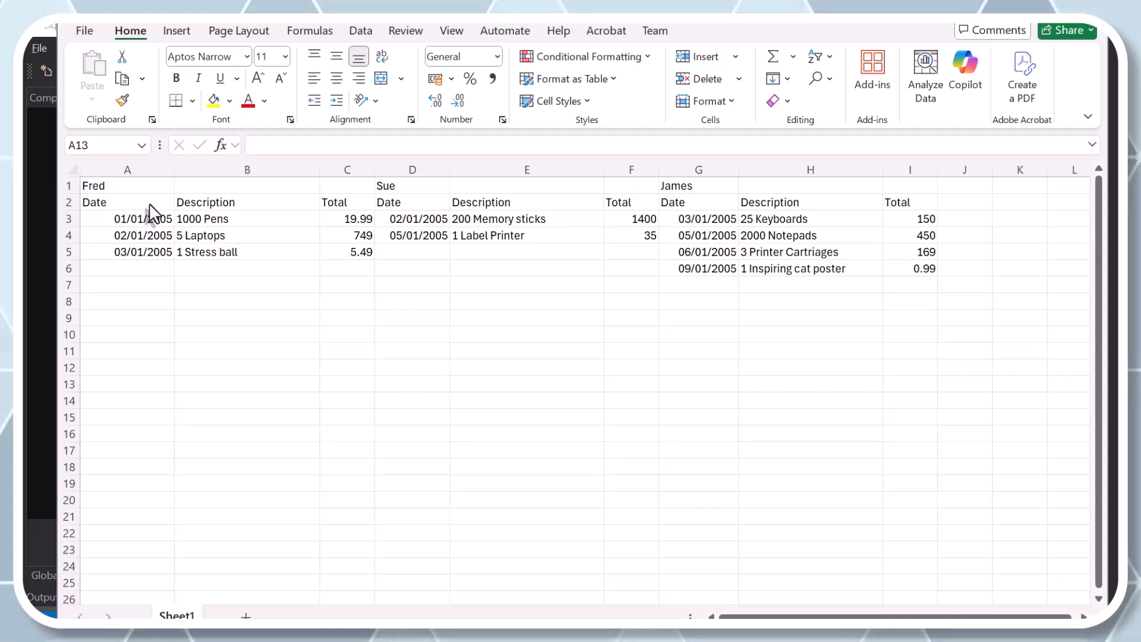
Convert the range A2:C5 into a table, using its first row as headers.
left_click(135, 288)
left_click_drag(136, 202, 346, 257)
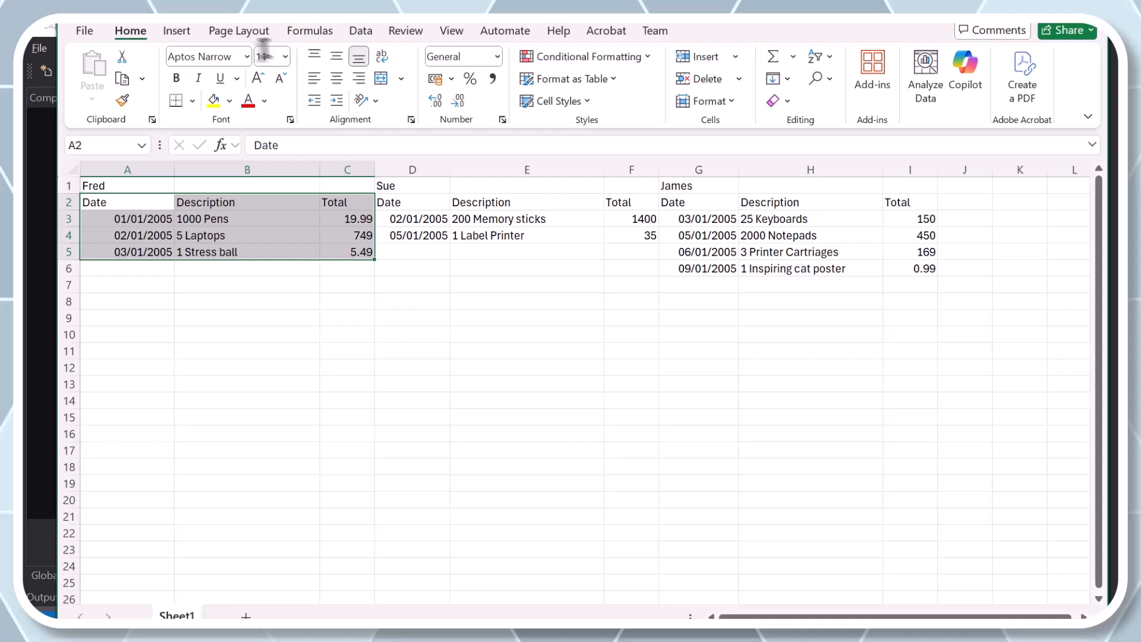
left_click(180, 37)
left_click(215, 76)
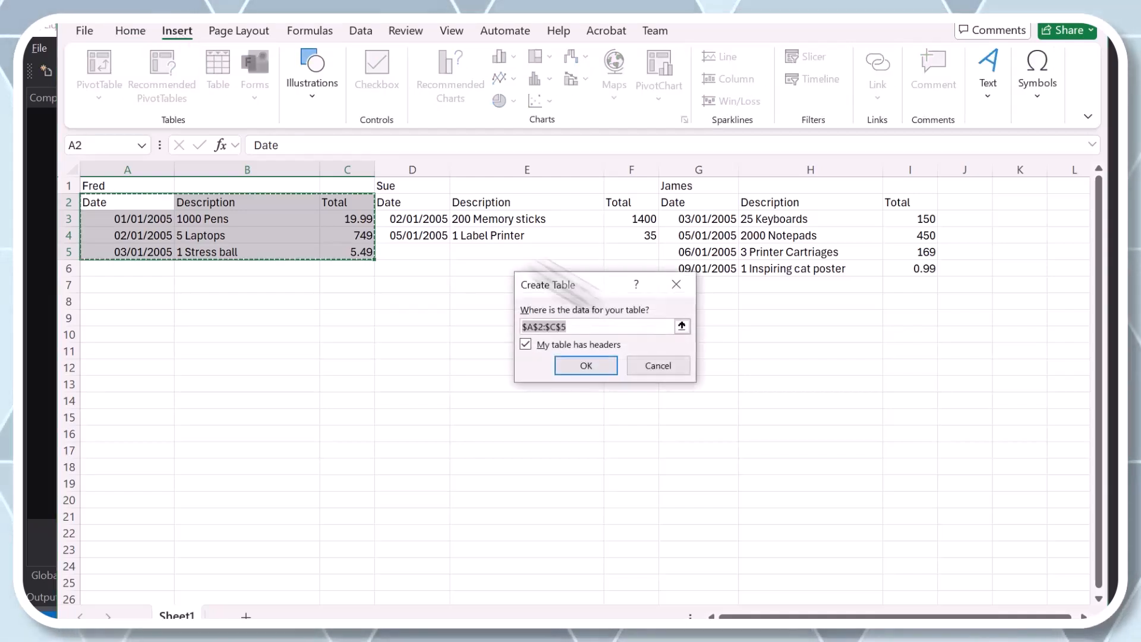
left_click(600, 369)
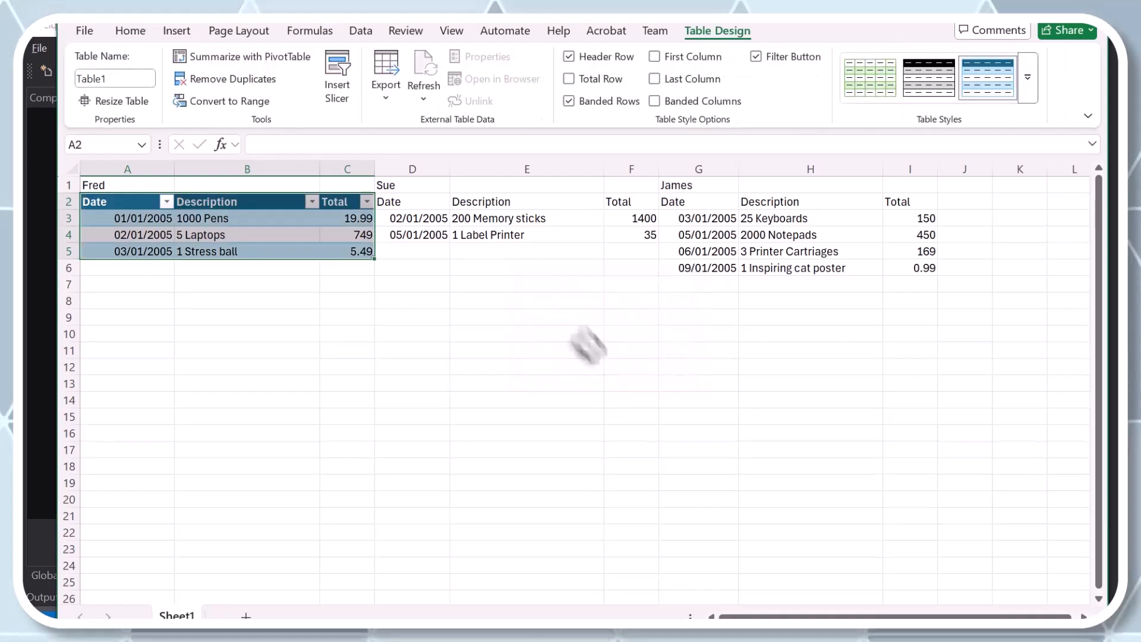
Convert the range D2:F4 into a table with headers and give it an orange table style.
left_click_drag(426, 204, 649, 237)
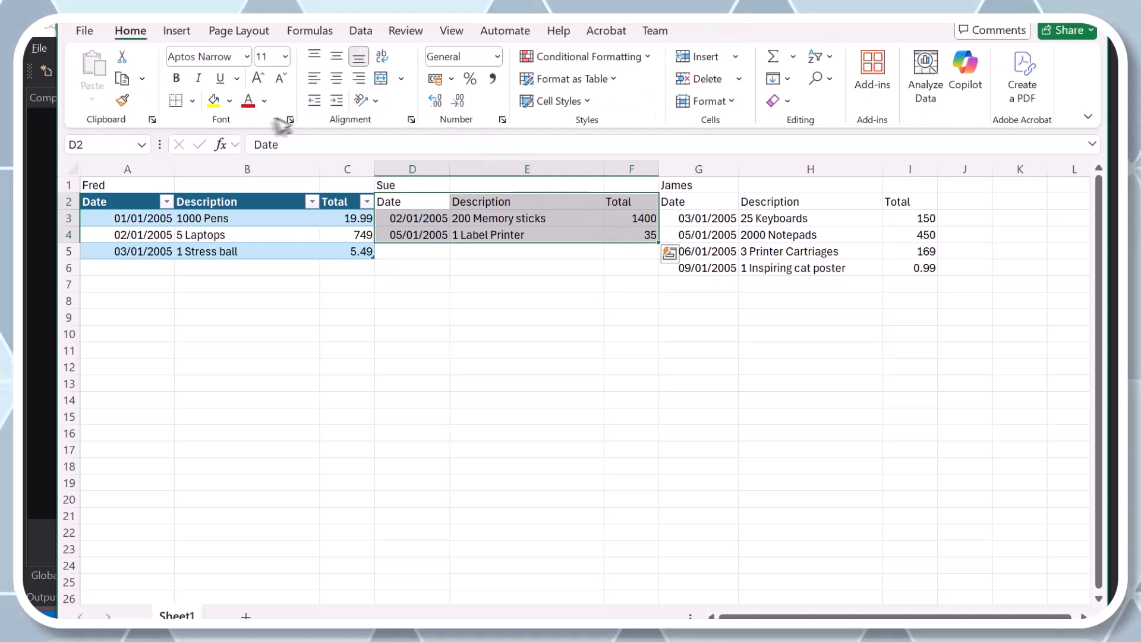
left_click(184, 36)
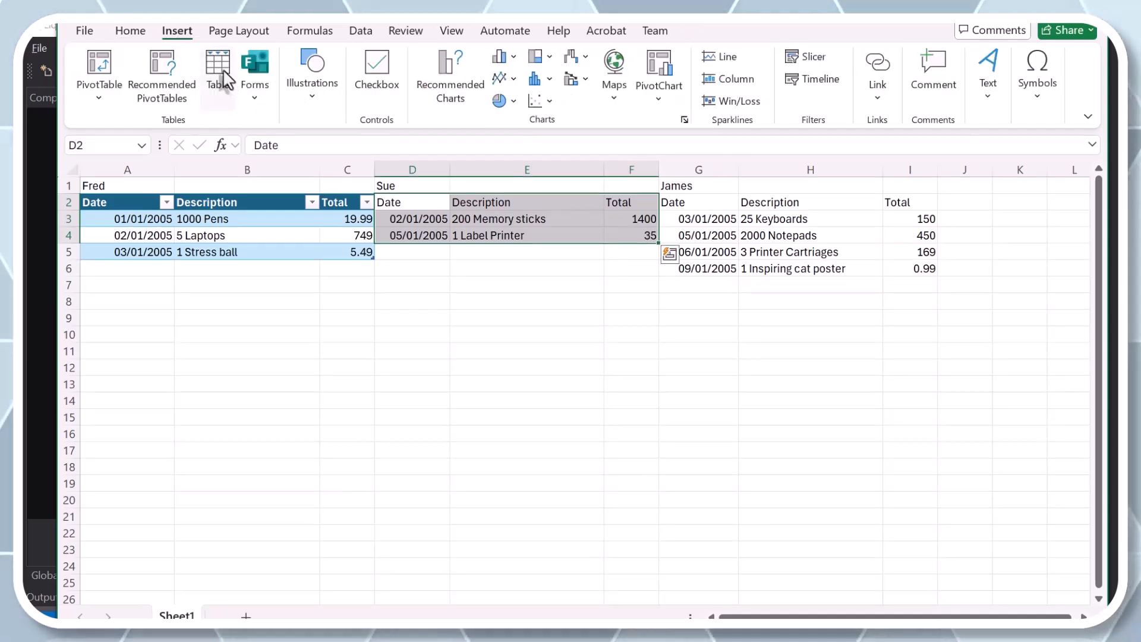
left_click(217, 76)
left_click(583, 366)
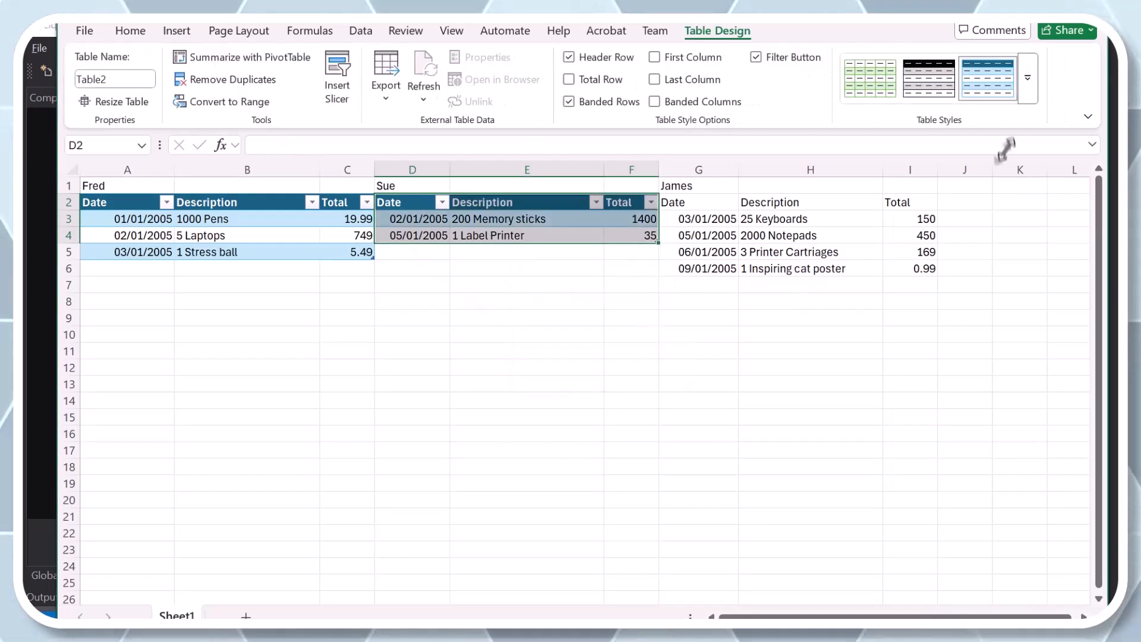
left_click(1031, 91)
left_click(995, 327)
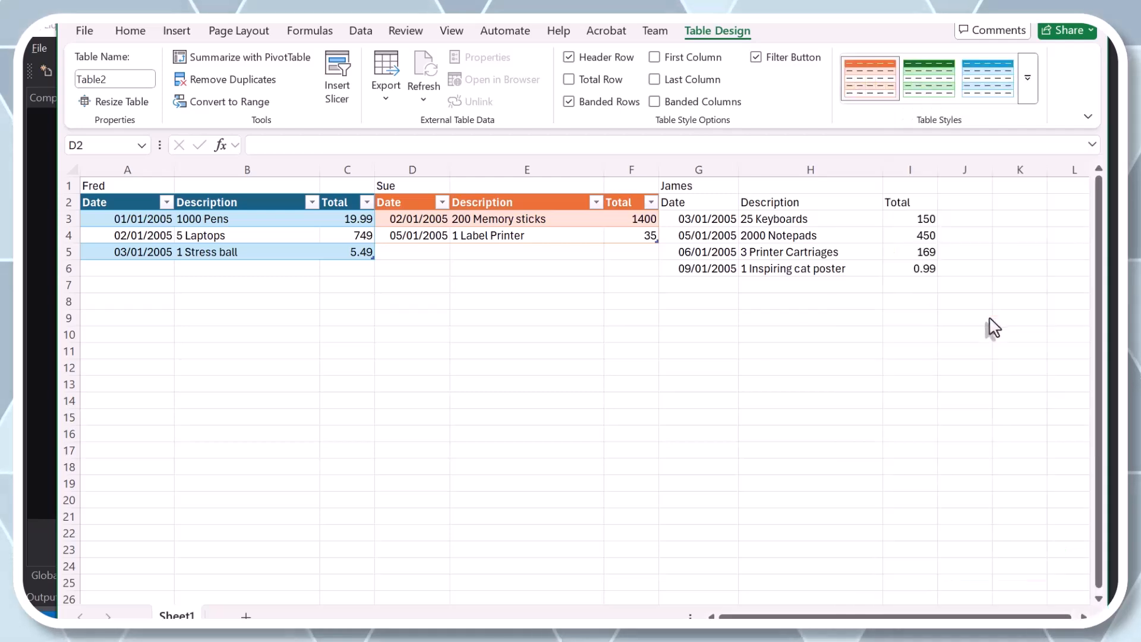
Convert the range G2:I6 into a table with headers and give it a green table style.
left_click_drag(710, 204, 906, 273)
left_click(177, 31)
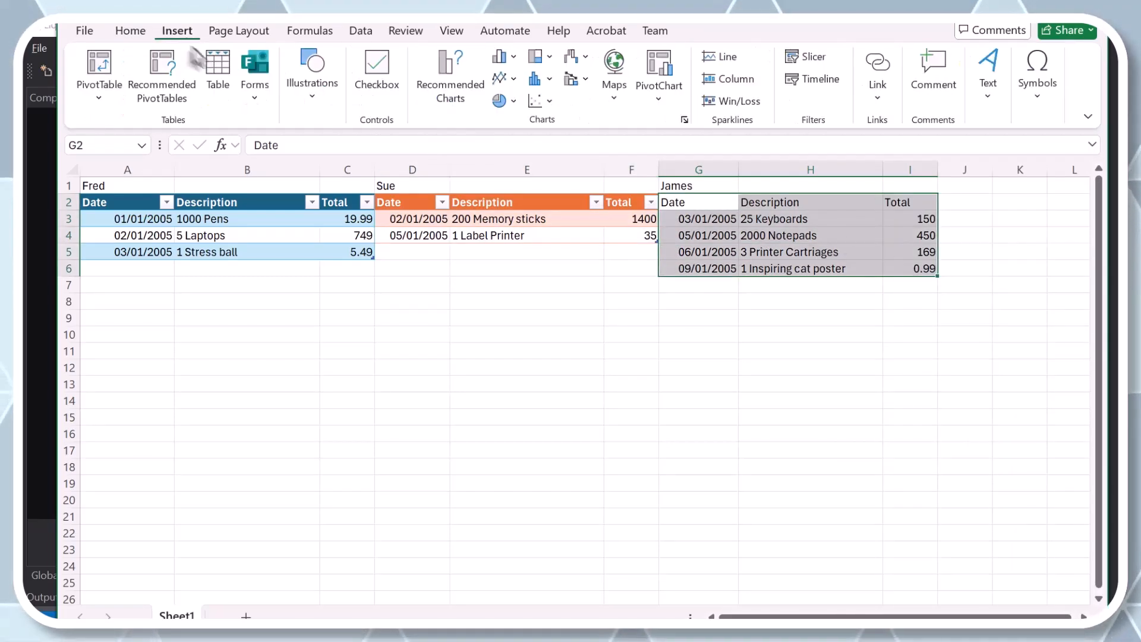
left_click(218, 66)
left_click(581, 366)
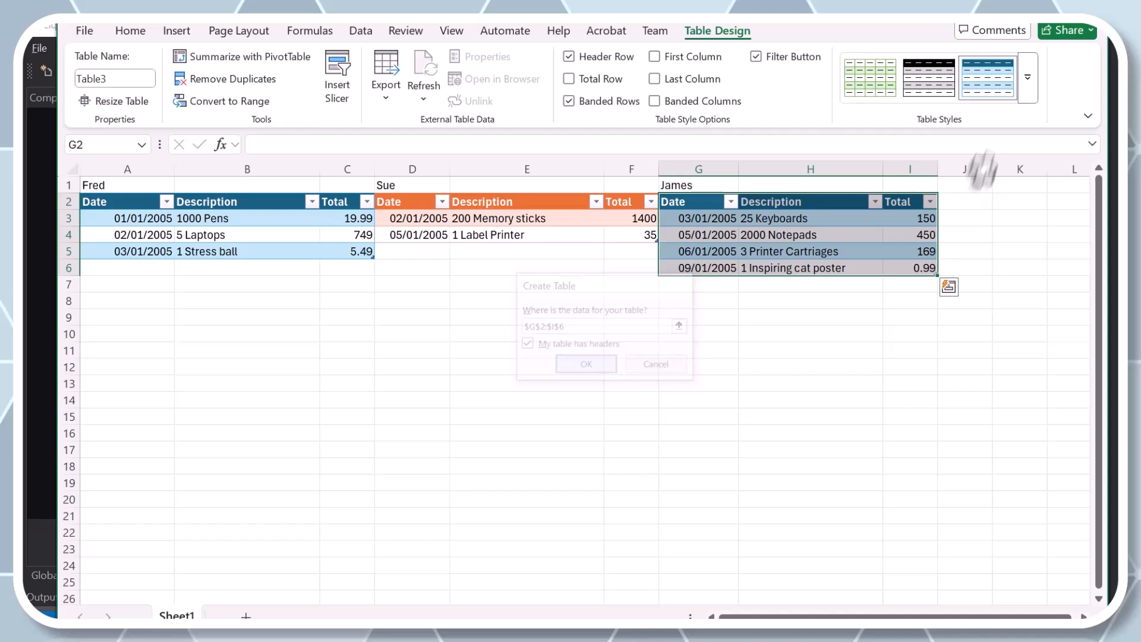
left_click(1033, 94)
left_click(1111, 147)
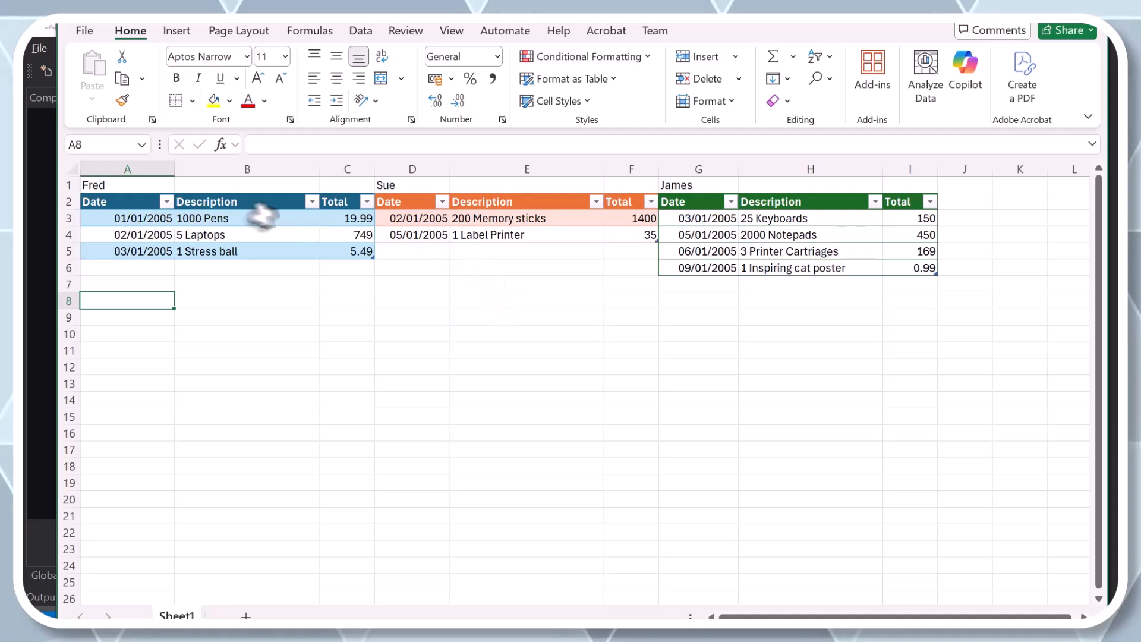
Rename Table1 in the Name Manager to match the person's name in cell A1.
left_click(113, 200)
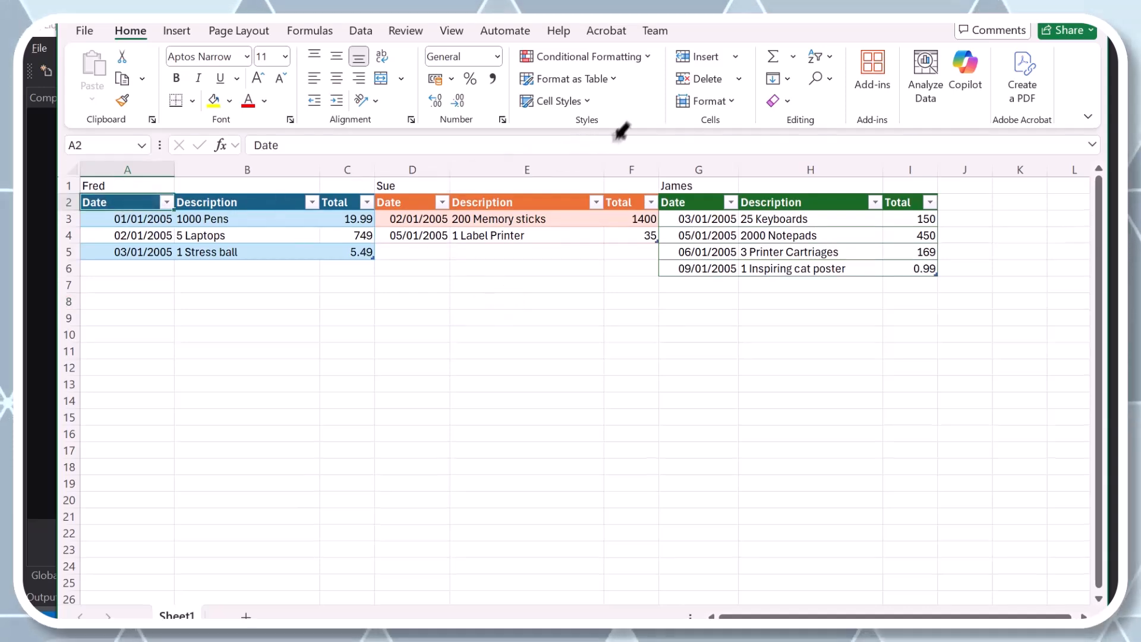
left_click(310, 31)
left_click(507, 89)
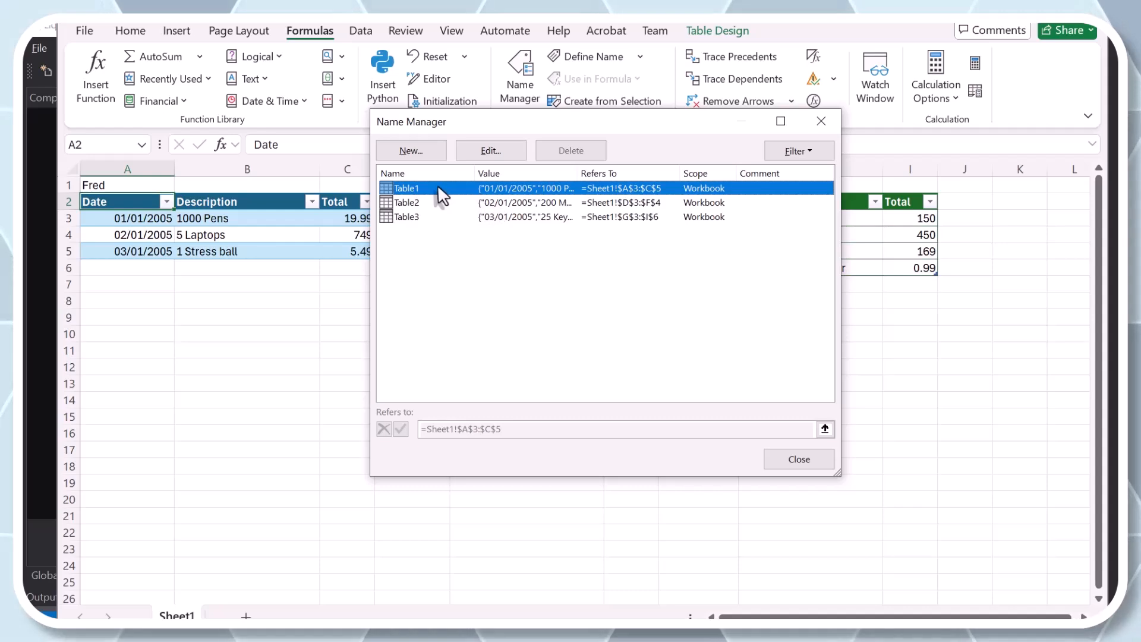
left_click(484, 151)
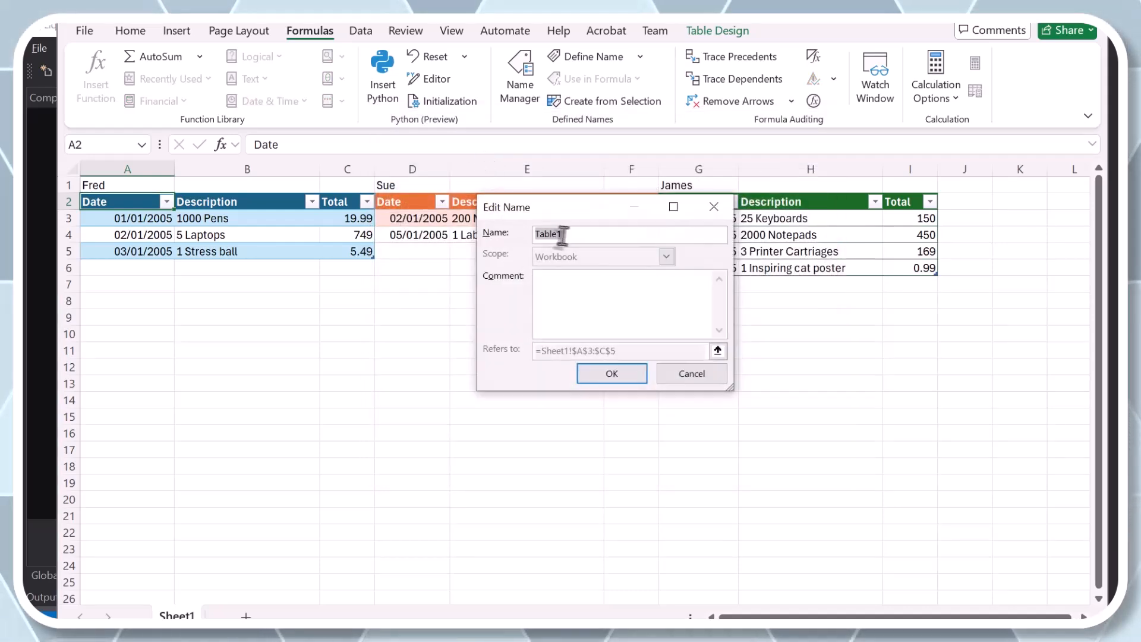
type("Fred")
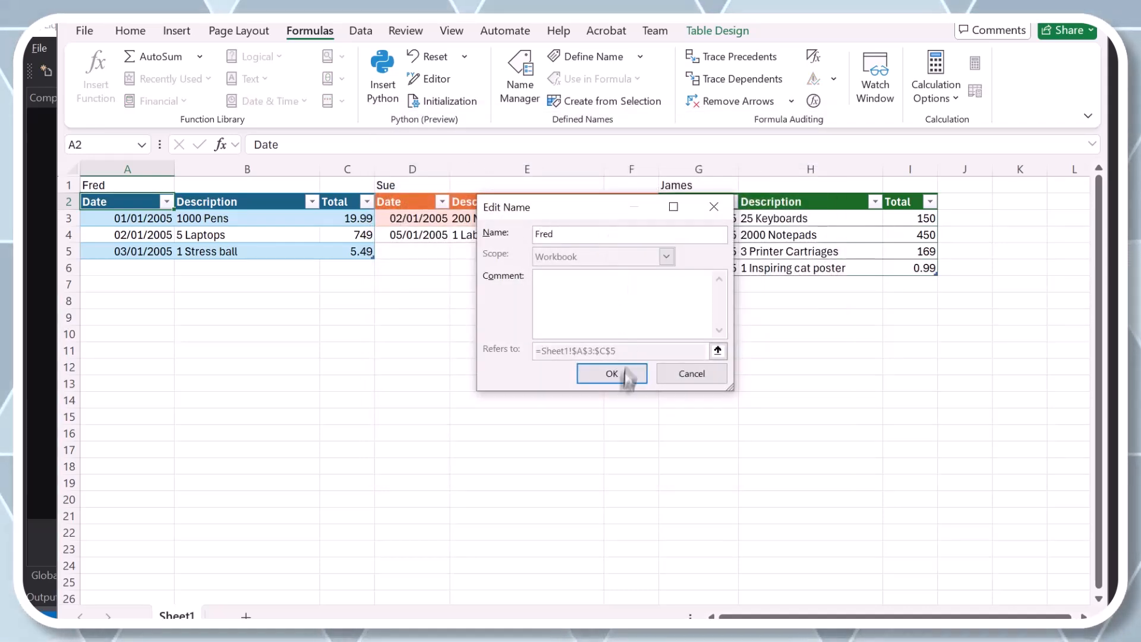
left_click(624, 375)
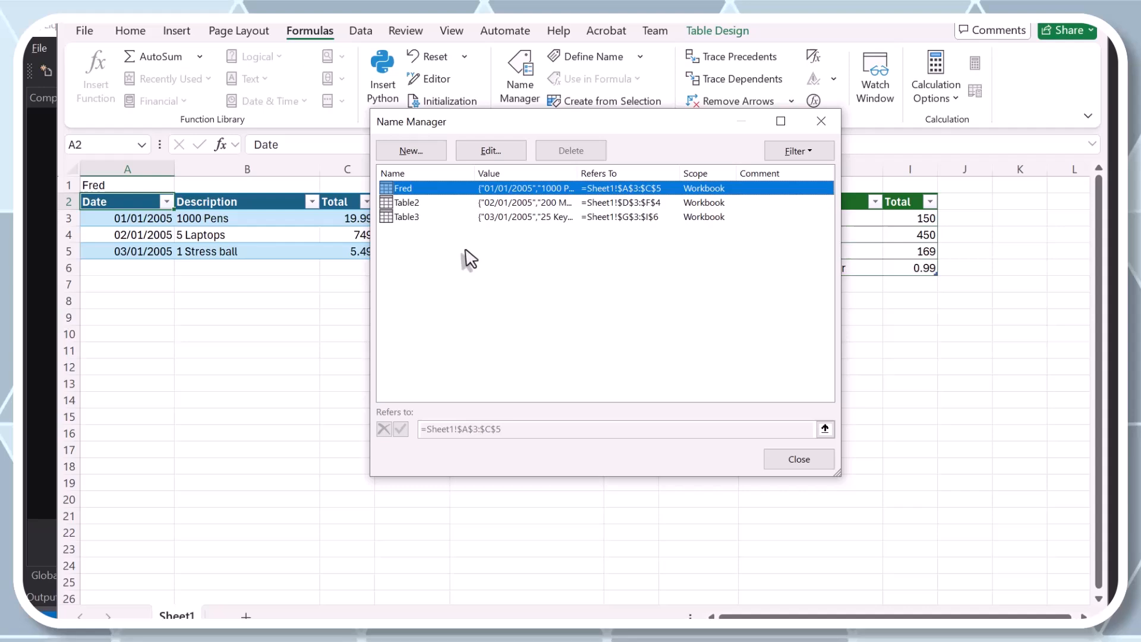
Rename Table2 in the Name Manager to match the person's name in cell D1.
left_click(443, 203)
left_click(491, 152)
type("S")
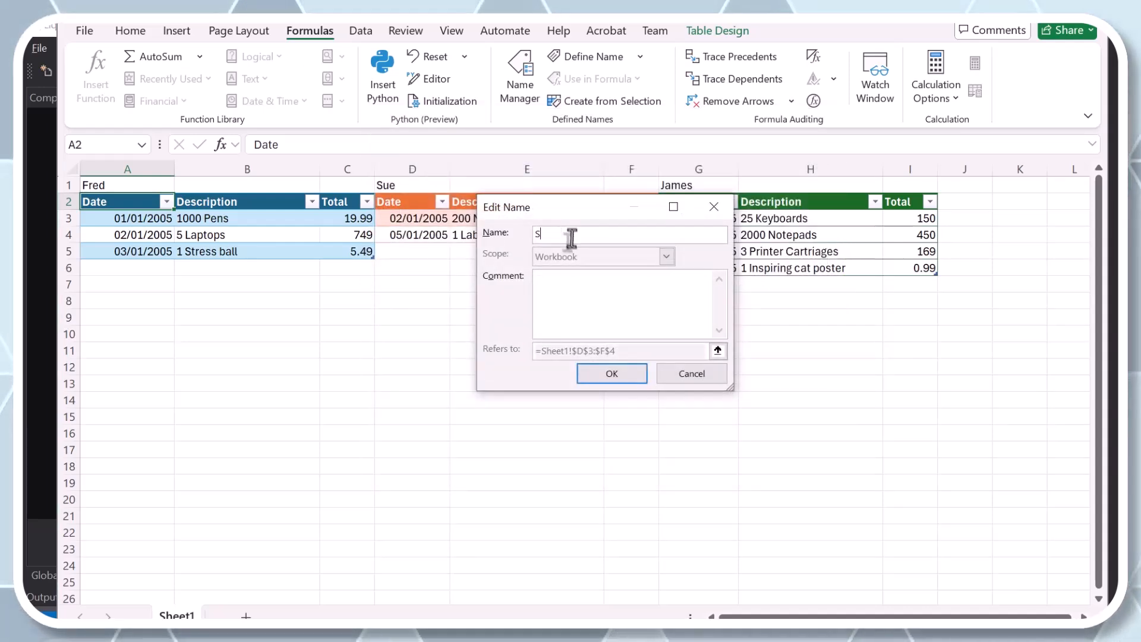
type("ue")
key("Return")
Rename Table3 to match the person's name in cell G1 and close the Name Manager.
left_click(443, 216)
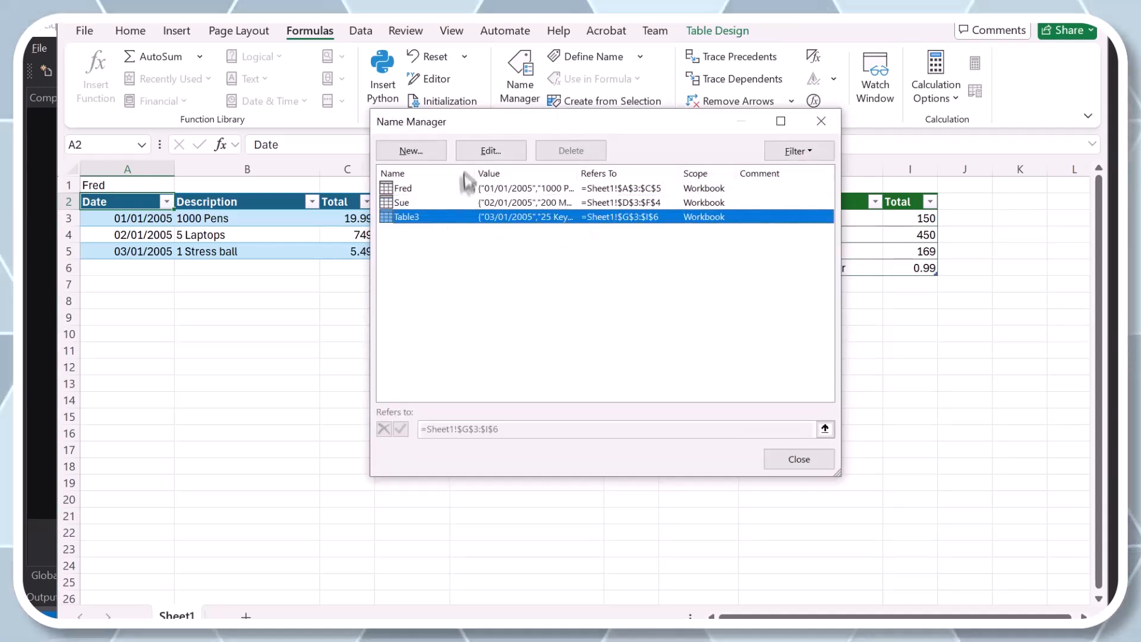
left_click(482, 154)
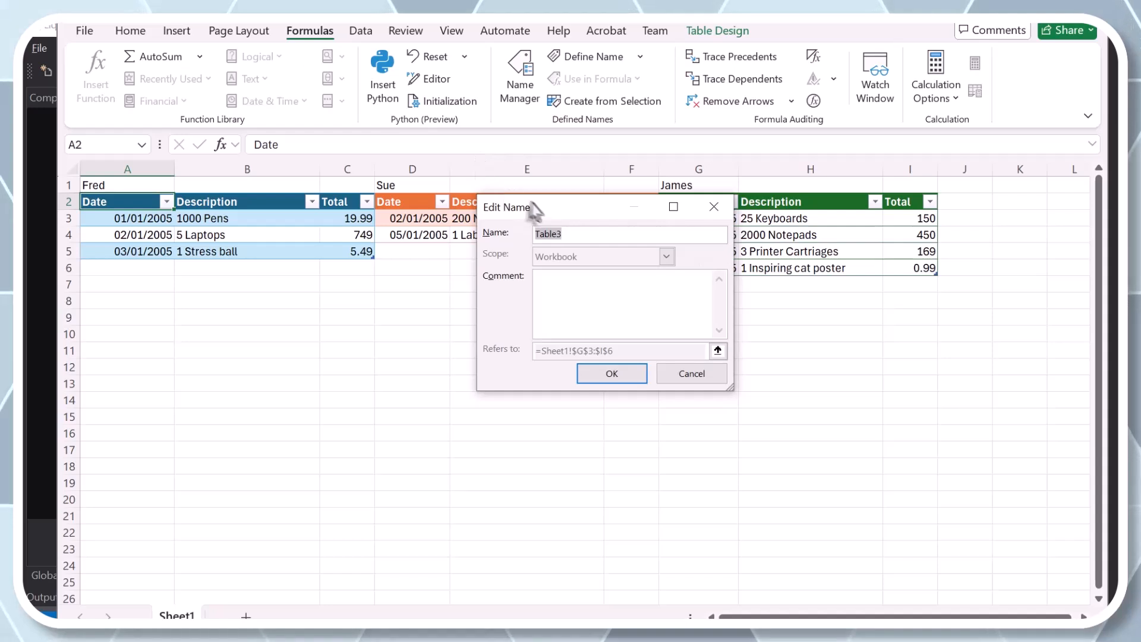
left_click(618, 372)
left_click(799, 466)
left_click(137, 301)
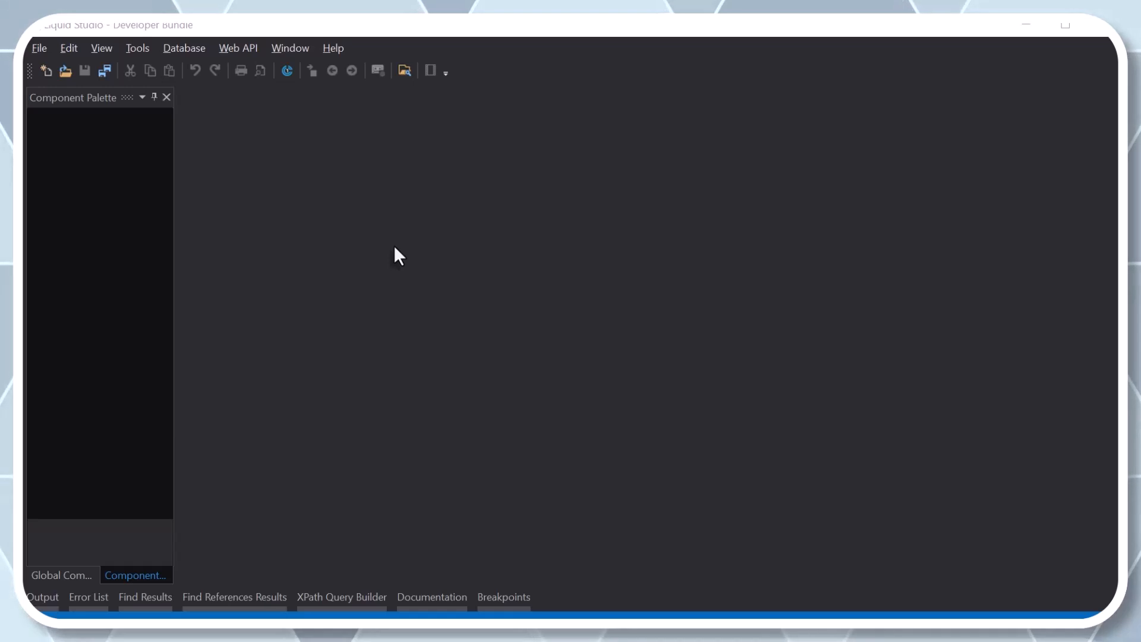
In Liquid Studio, create a new Data Mapper transform with an Excel data source.
left_click(45, 71)
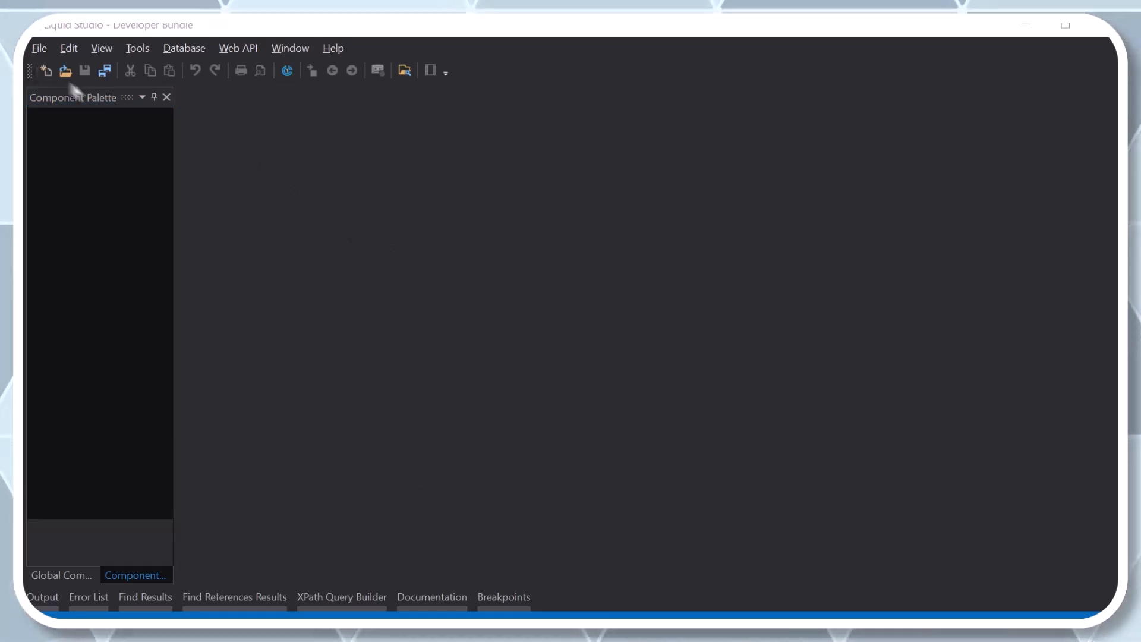
double_click(534, 202)
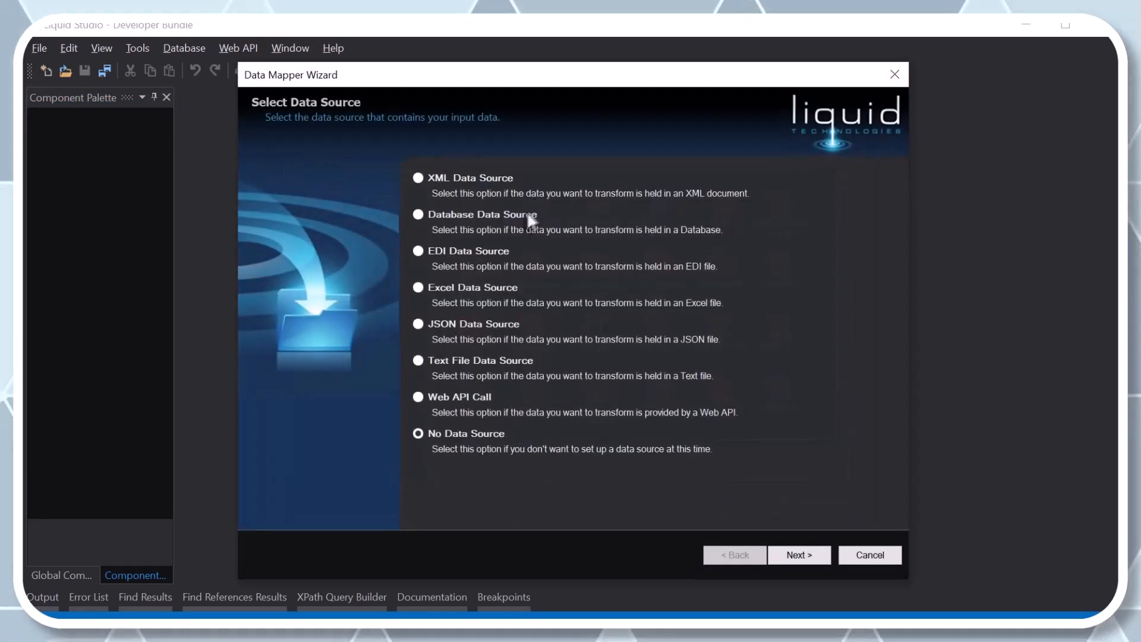
left_click(479, 287)
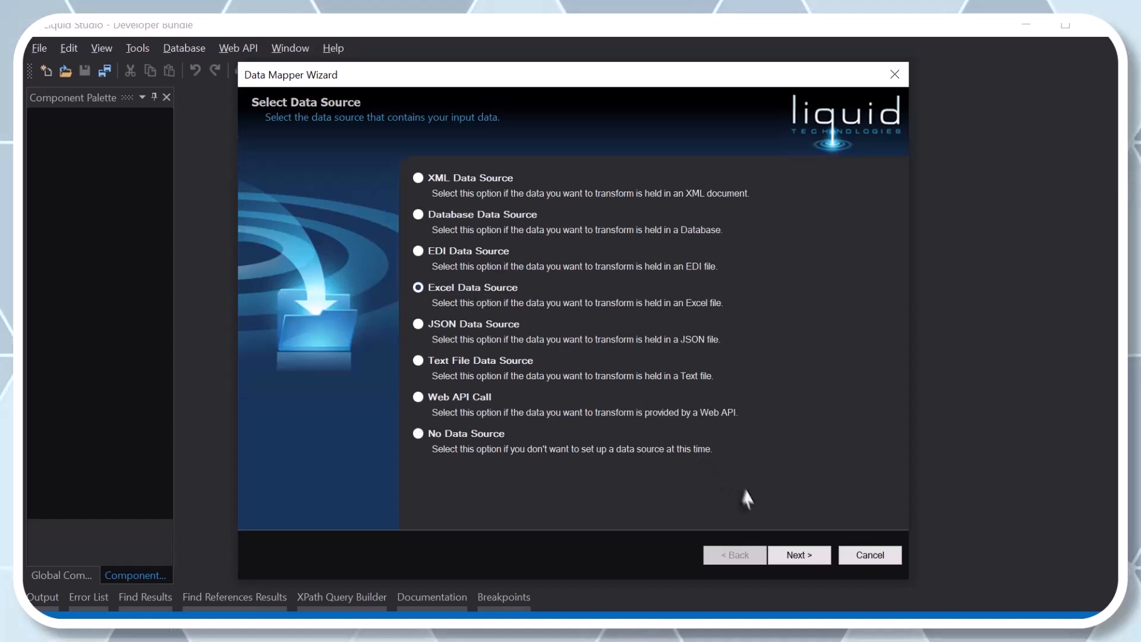
left_click(804, 558)
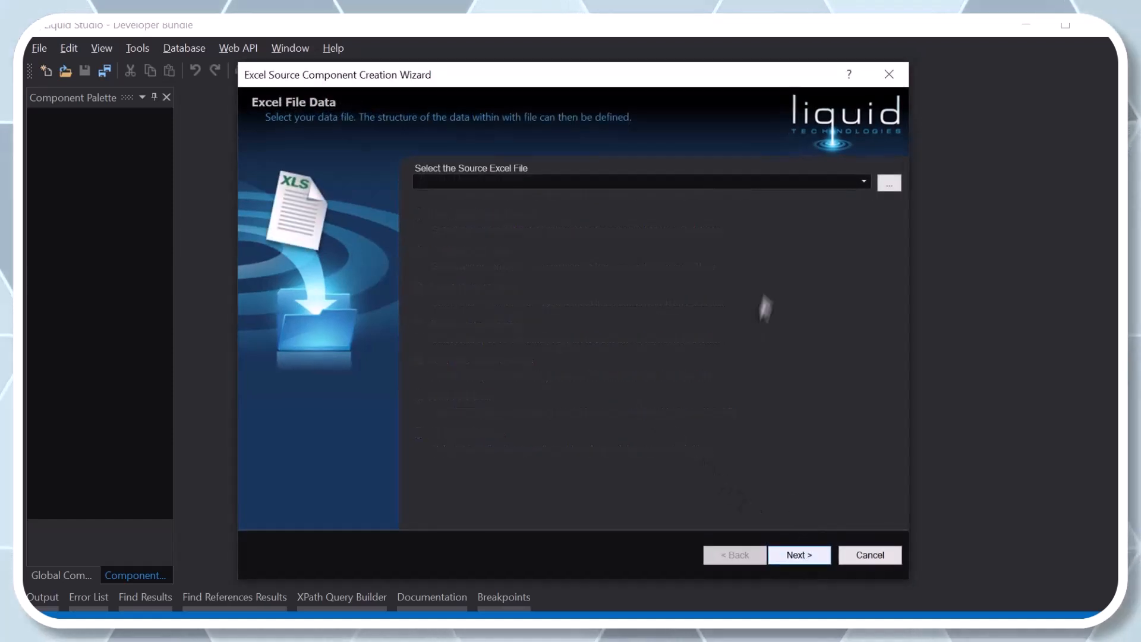
Use C:\Temp\ExcelWorksheetRegions\Data_Regions.xlsx as the source file, reading the table at Sheet1!A2:C5 with its default columns.
left_click(864, 180)
left_click(830, 207)
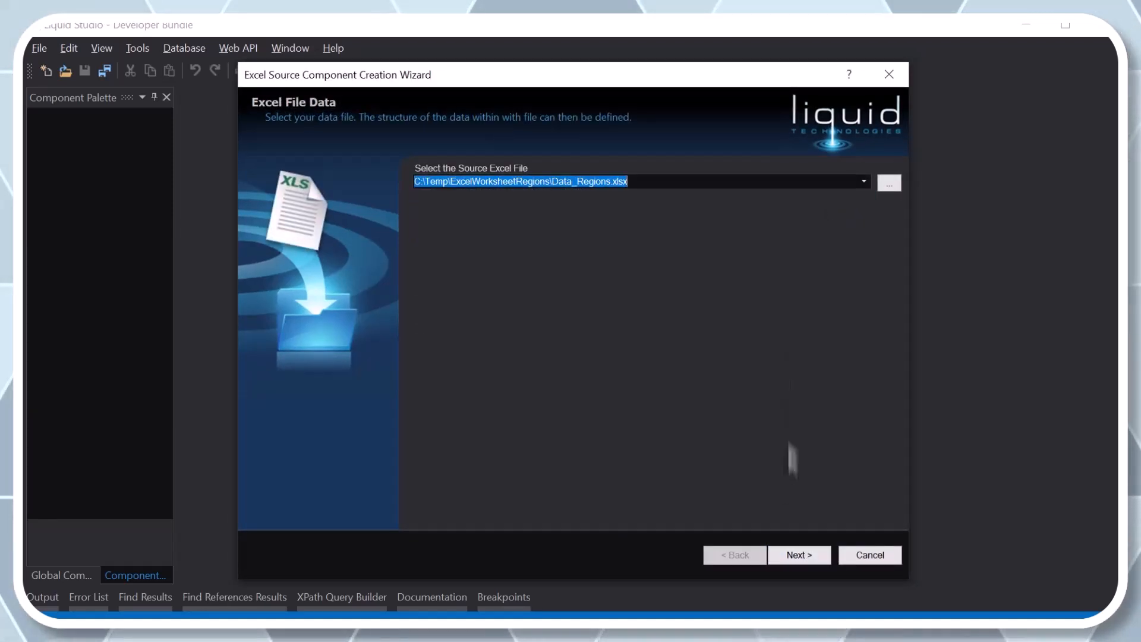
left_click(793, 556)
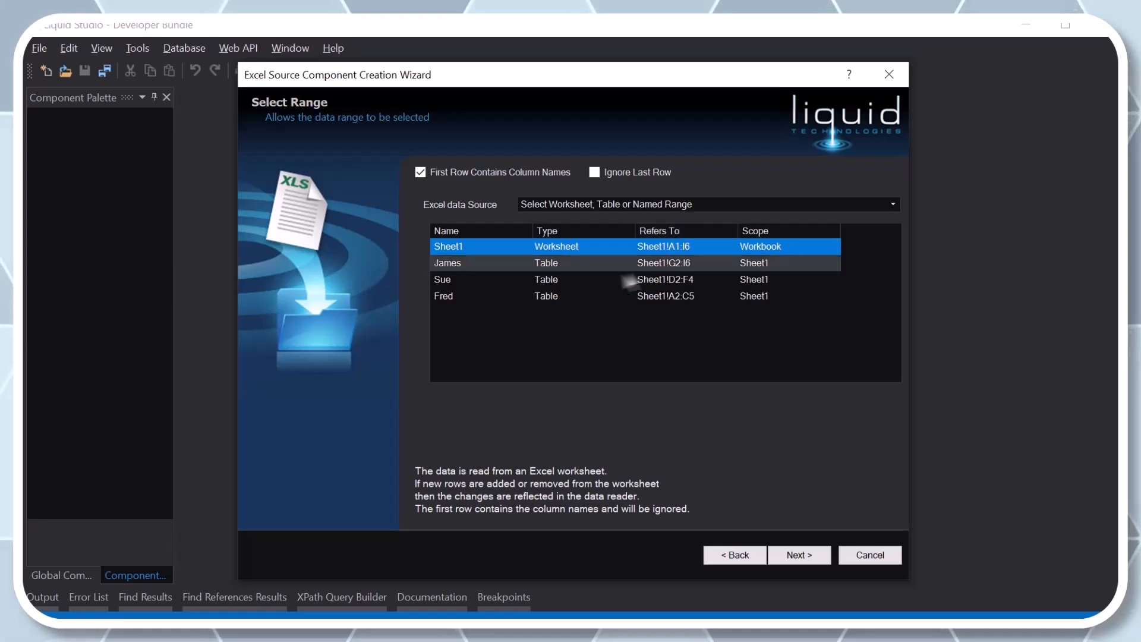
left_click(574, 295)
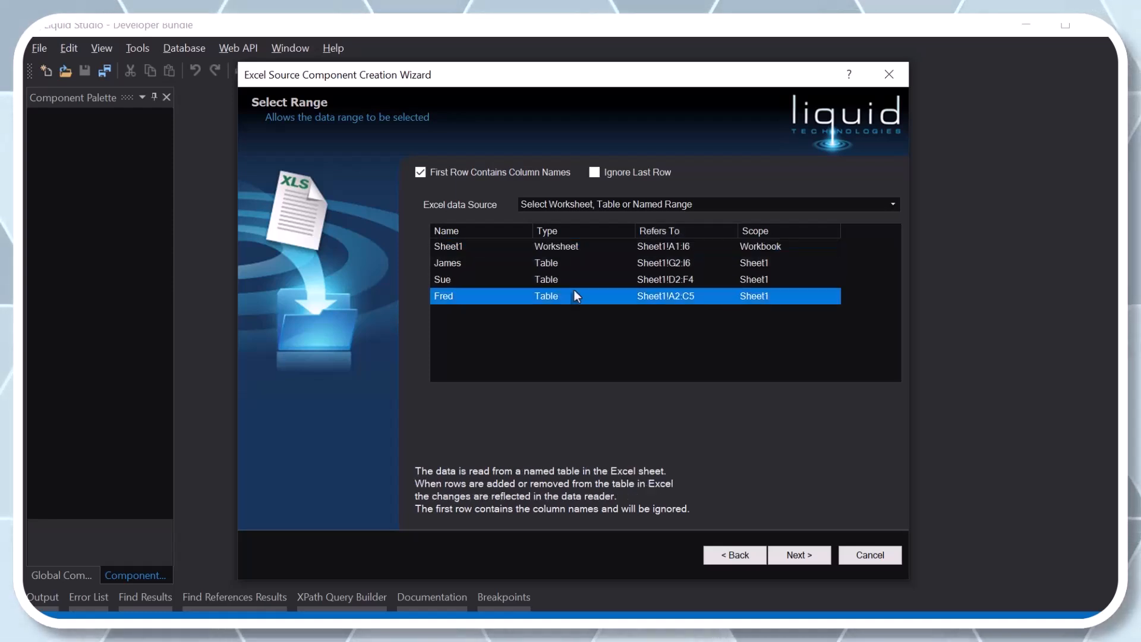
left_click(803, 560)
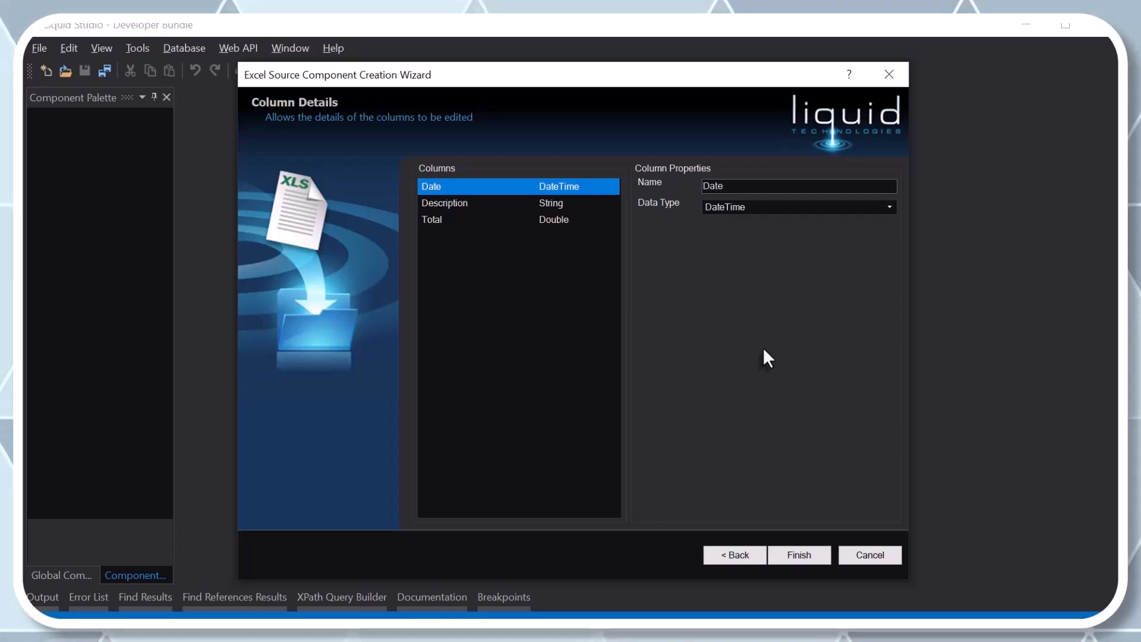
left_click(799, 555)
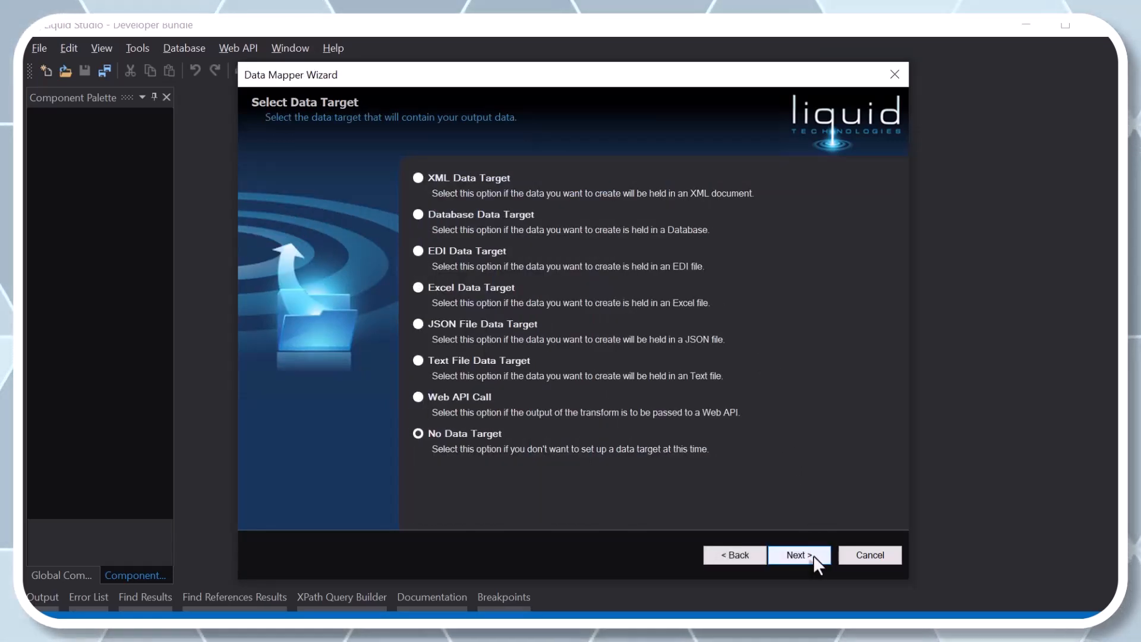
Set up an XML data target using the schema C:\Temp\ExcelWorksheetRegions\SalesList.xsd with Sales as the root element.
left_click(488, 174)
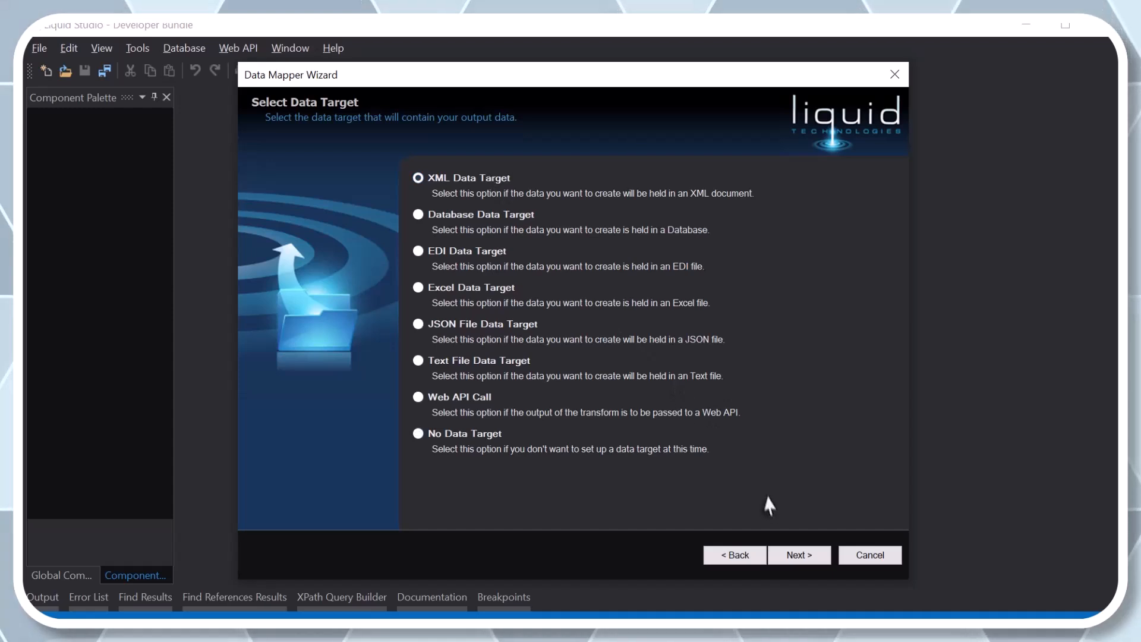
left_click(802, 555)
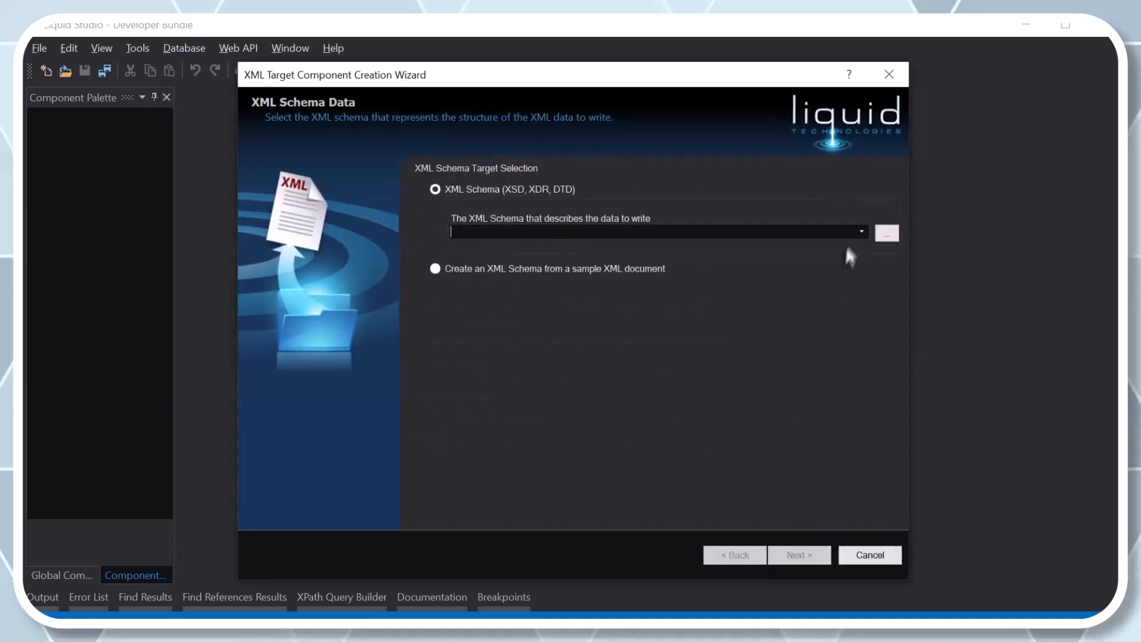
left_click(862, 230)
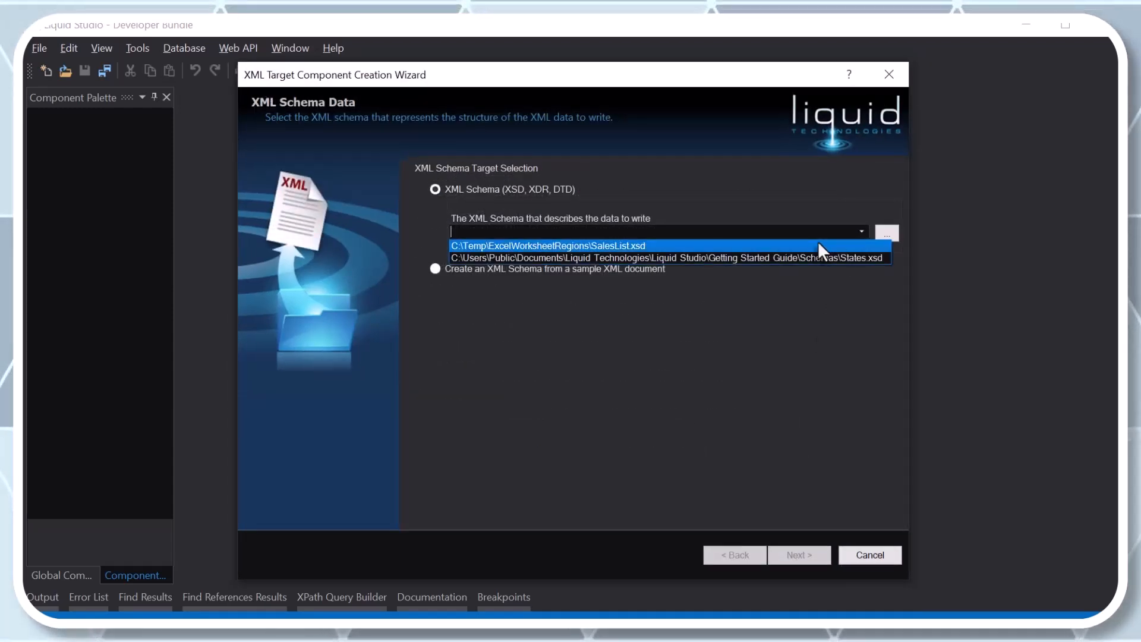
left_click(818, 245)
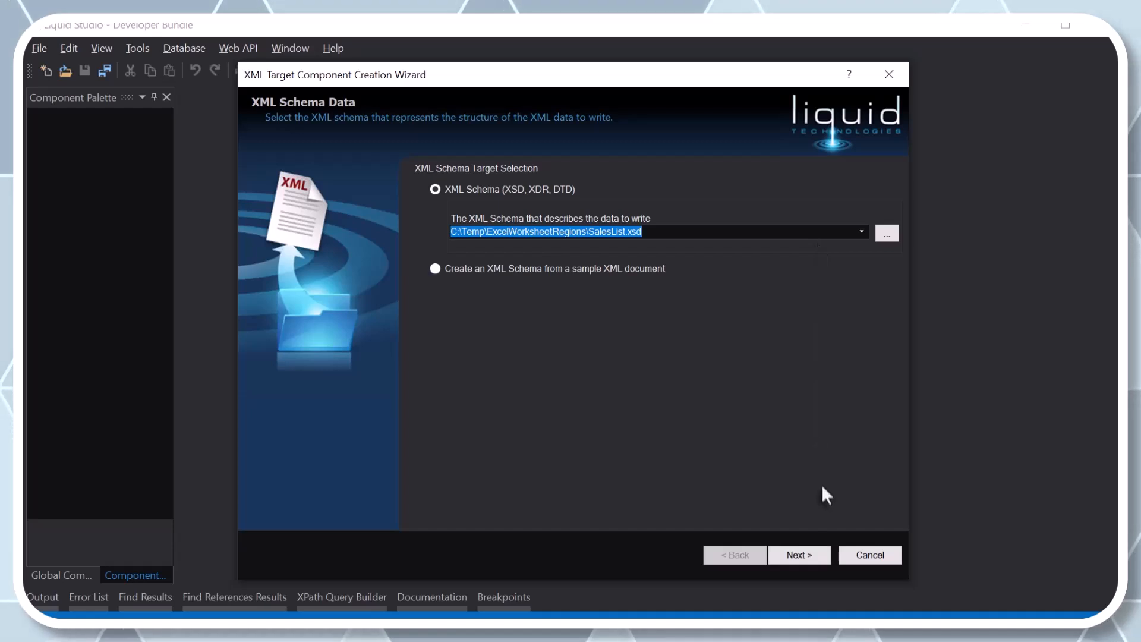
left_click(810, 556)
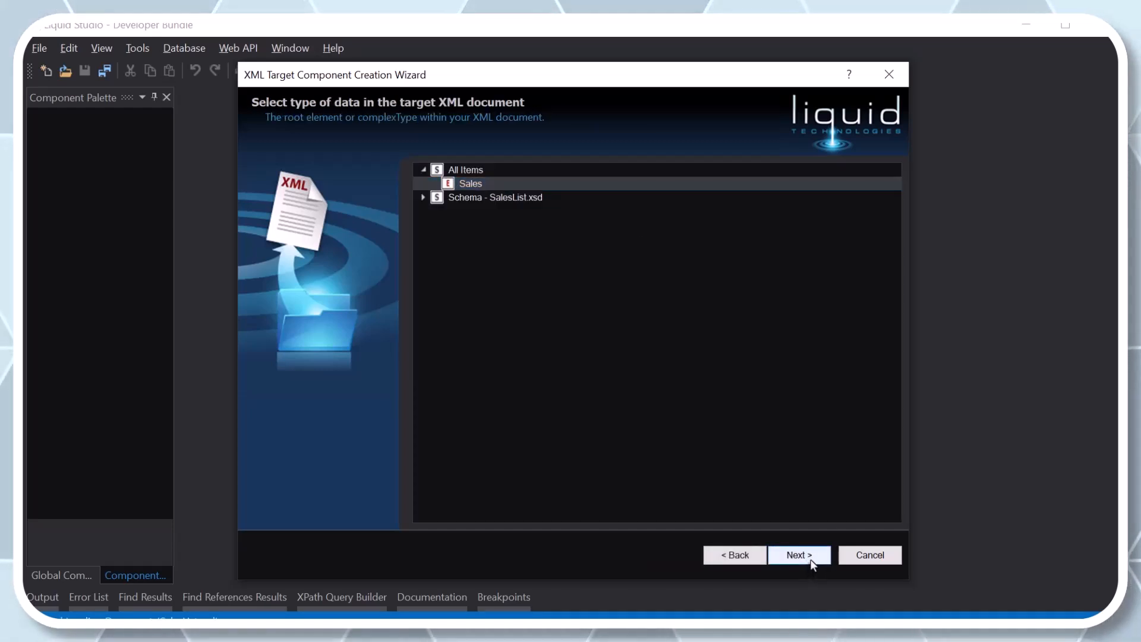
left_click(811, 558)
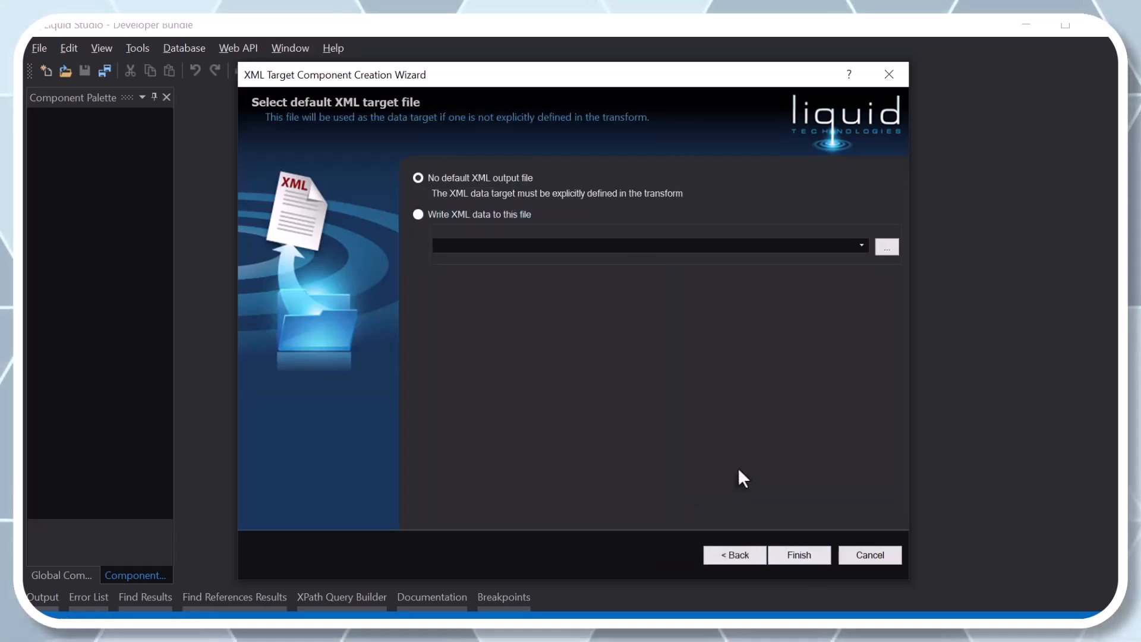
Write the XML data to C:\Temp\ExcelWorksheetRegions\output.xml by default and finish the mapper setup with the default debugger settings.
left_click(519, 214)
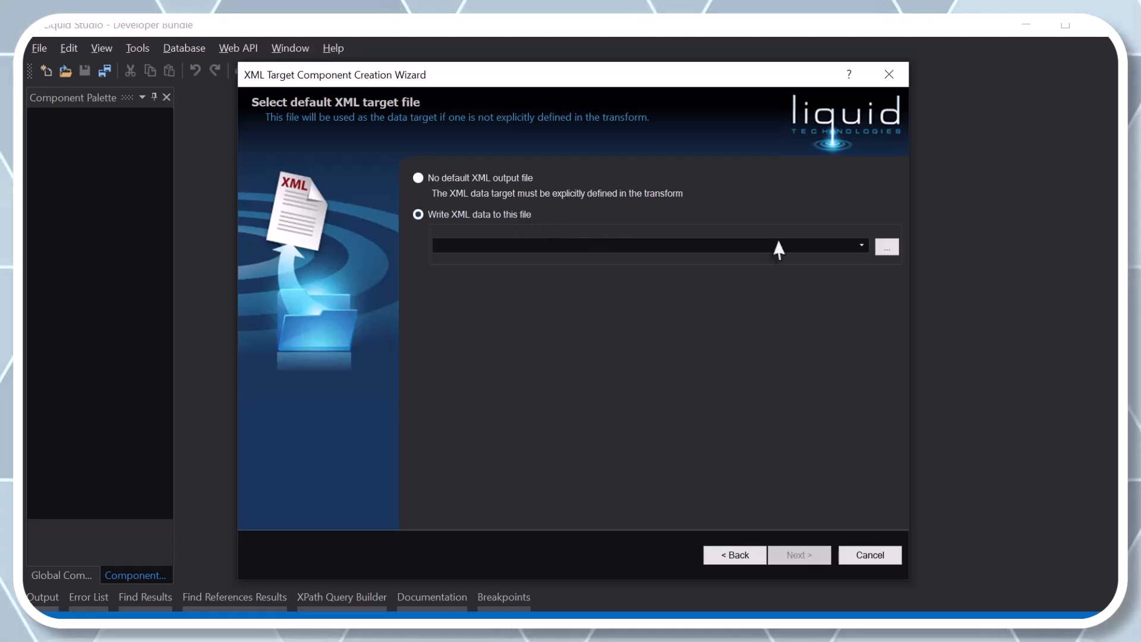
left_click(856, 246)
left_click(786, 260)
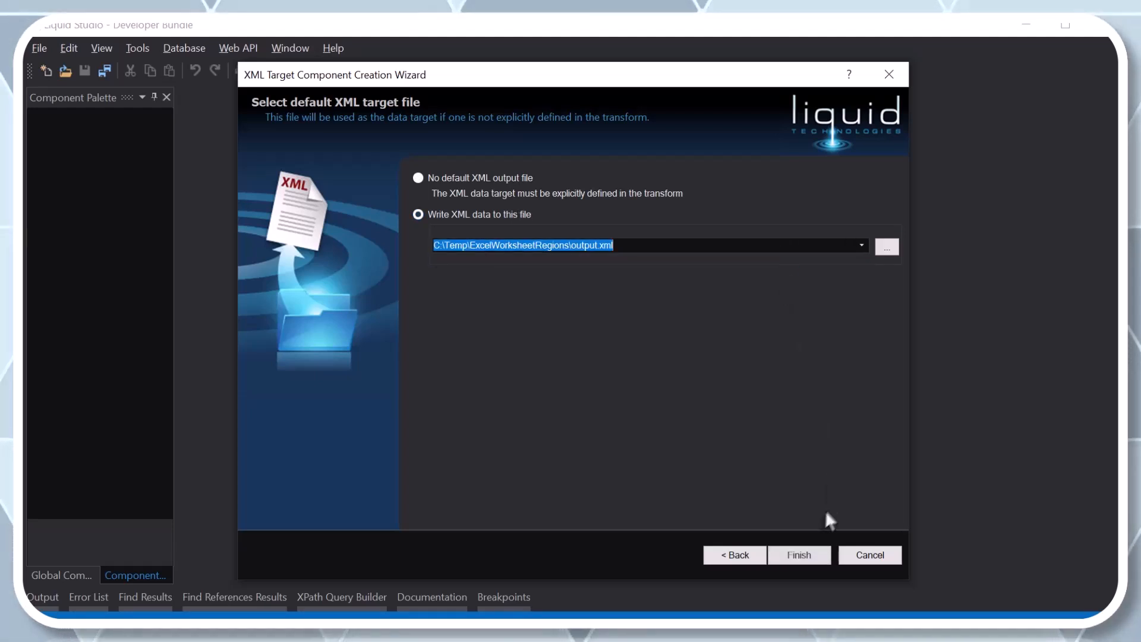
left_click(801, 554)
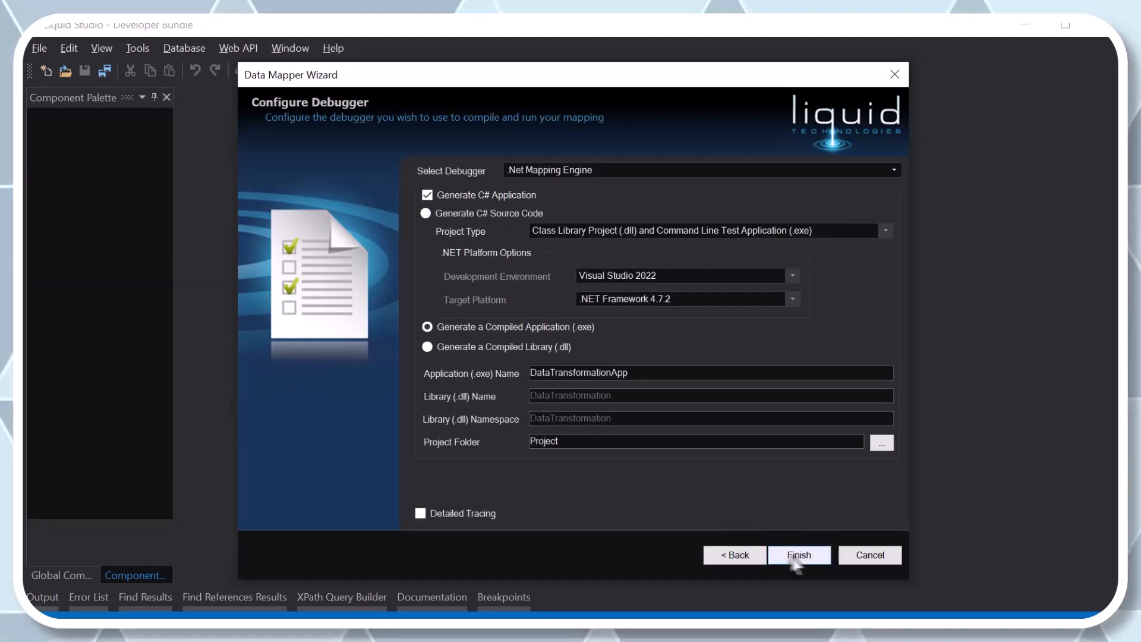
left_click(799, 558)
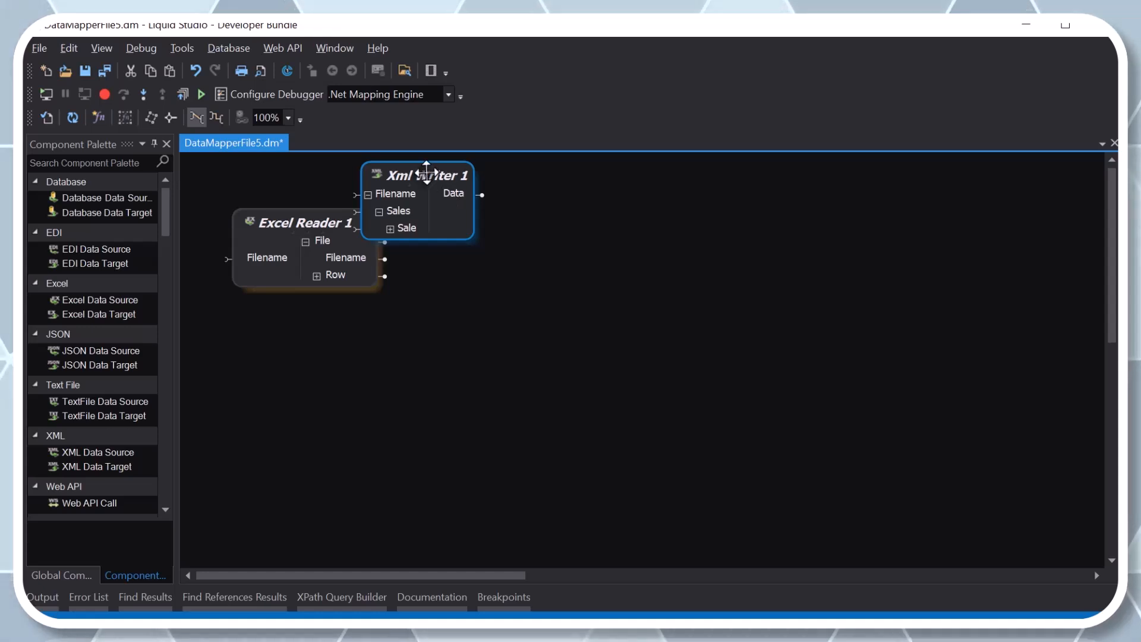
Move Xml Writer 1 well clear of Excel Reader 1 and expand the reader's Row and the writer's Sale nodes.
left_click_drag(427, 171, 611, 228)
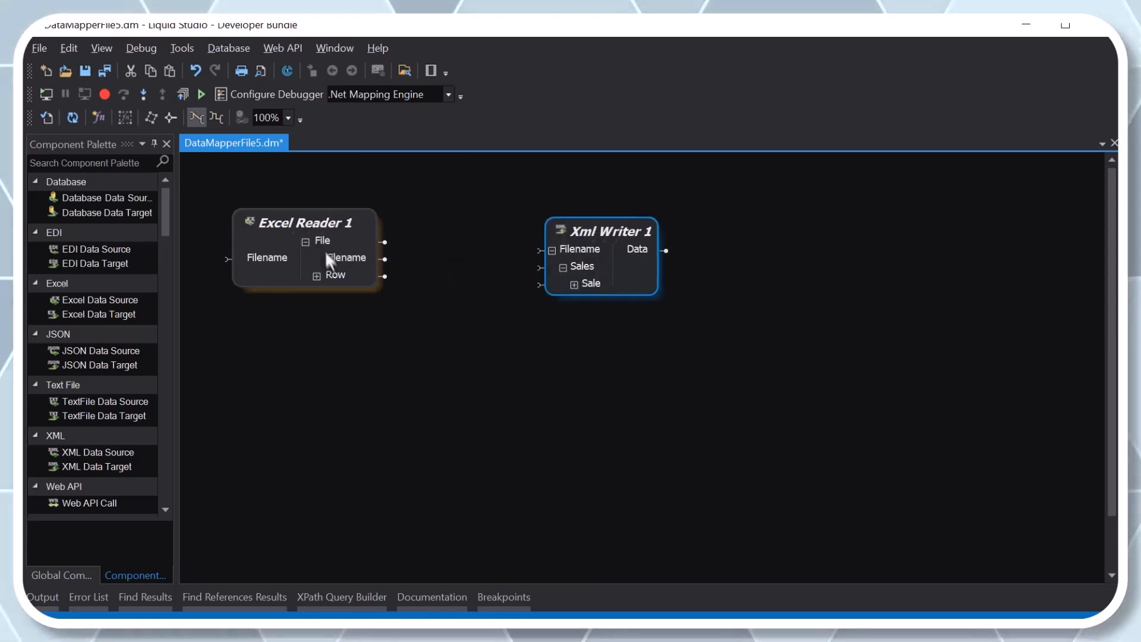
left_click(316, 275)
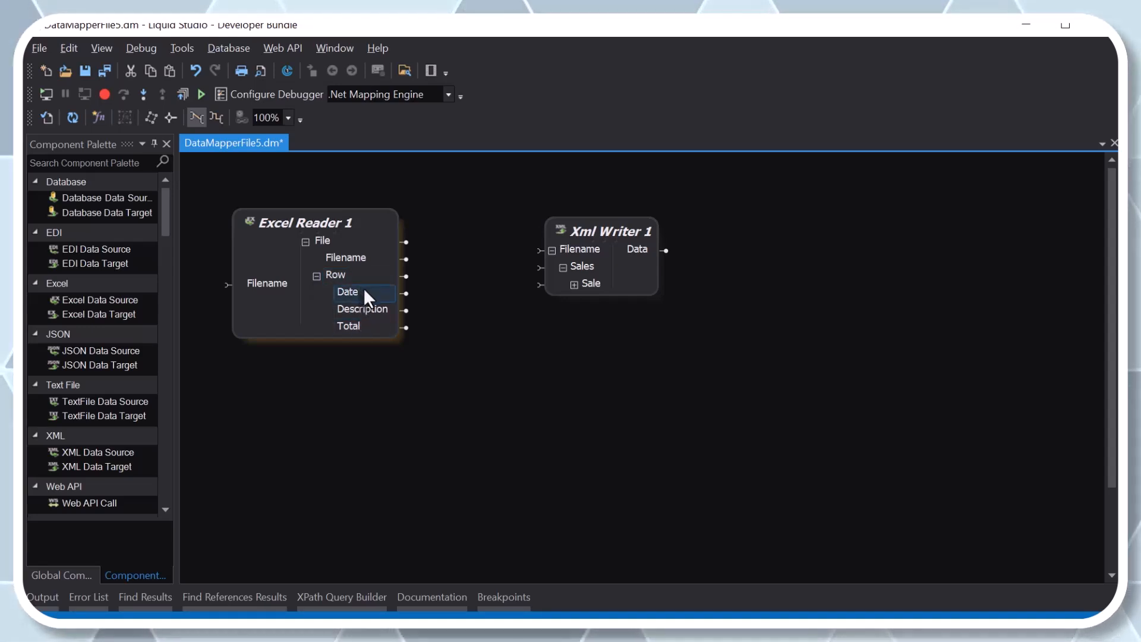
left_click(574, 285)
left_click(615, 233)
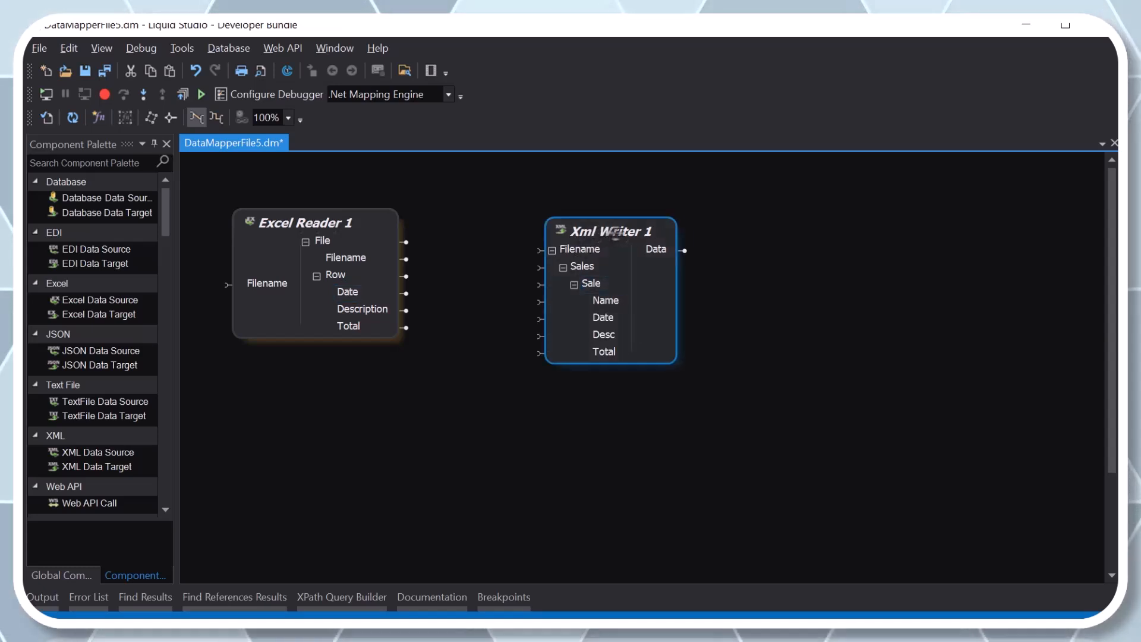
left_click_drag(624, 238, 658, 238)
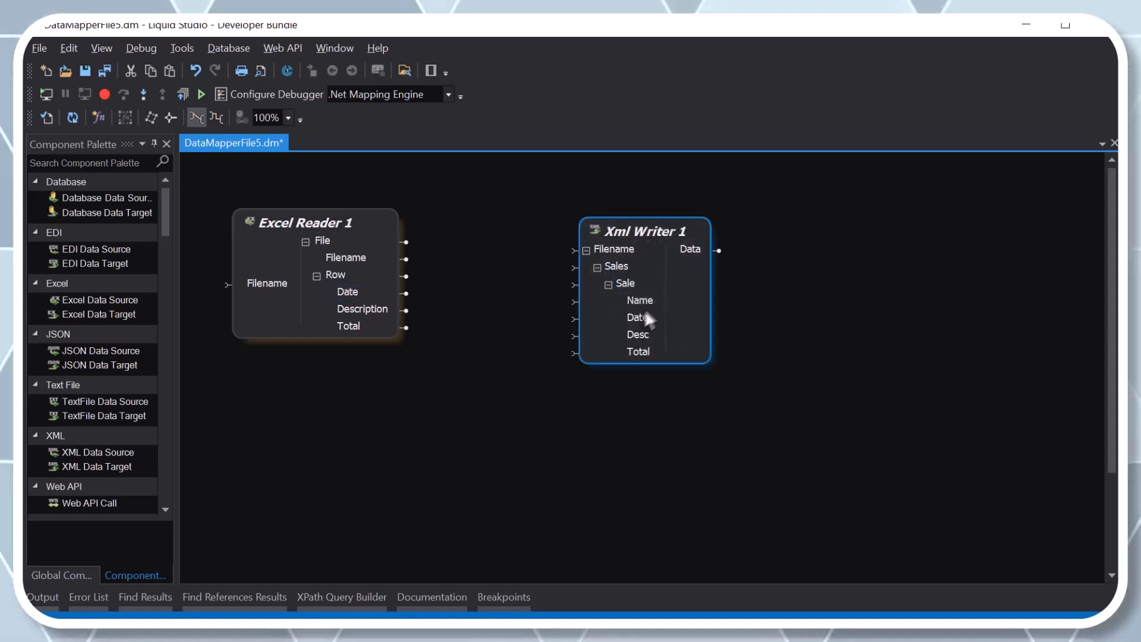
Map Excel Reader 1's Row to Sale, and its Date, Description and Total to Sale's Date, Desc and Total.
left_click(365, 281)
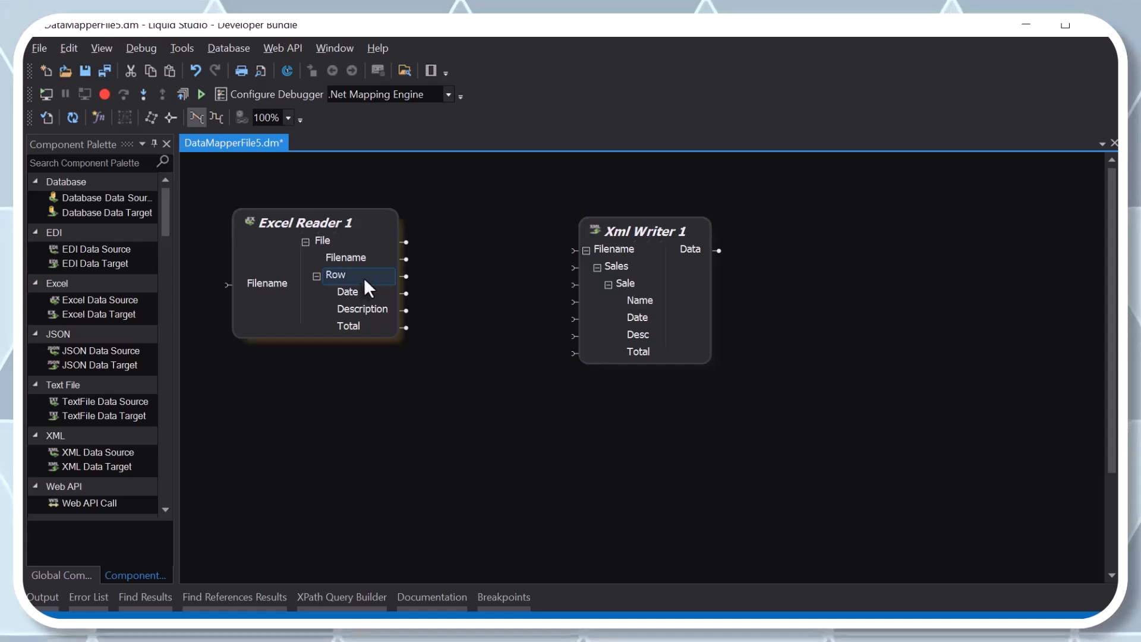
left_click_drag(364, 277, 631, 285)
left_click_drag(372, 298, 626, 319)
left_click_drag(407, 311, 574, 336)
left_click_drag(407, 328, 605, 353)
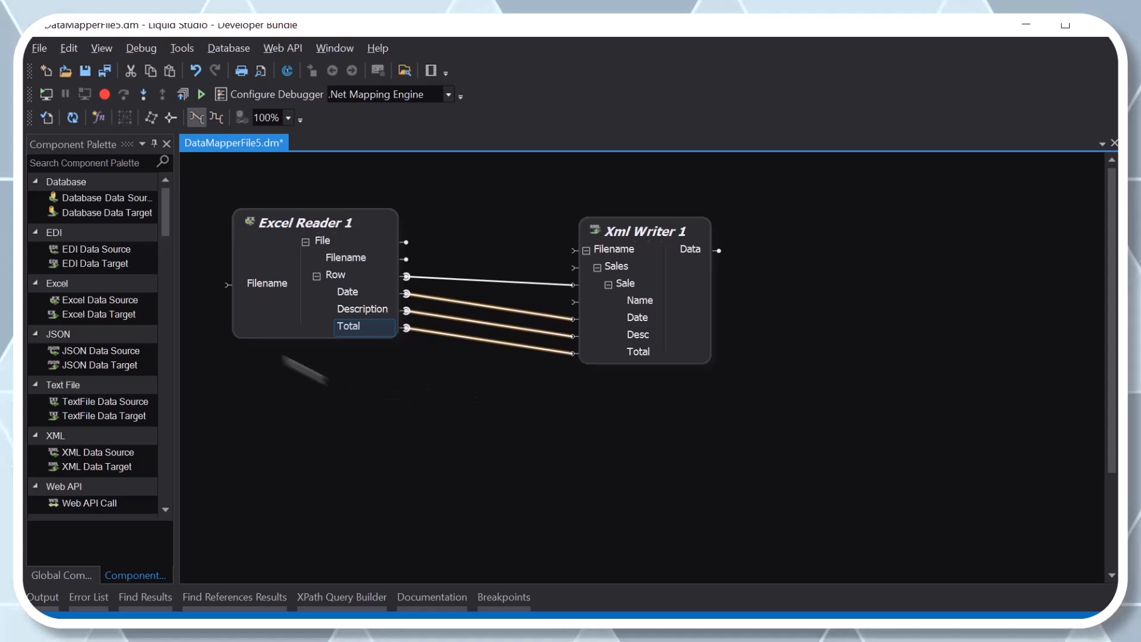
Add a String Constant Value containing the first table's person name and connect it to Sale's Name.
left_click(109, 164)
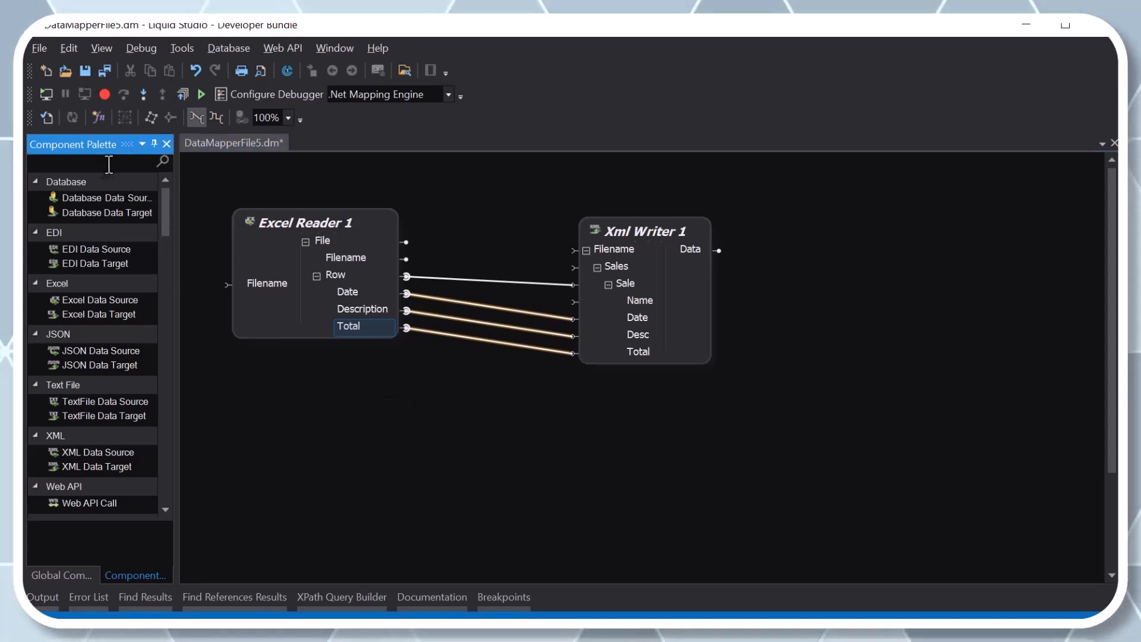
type("const")
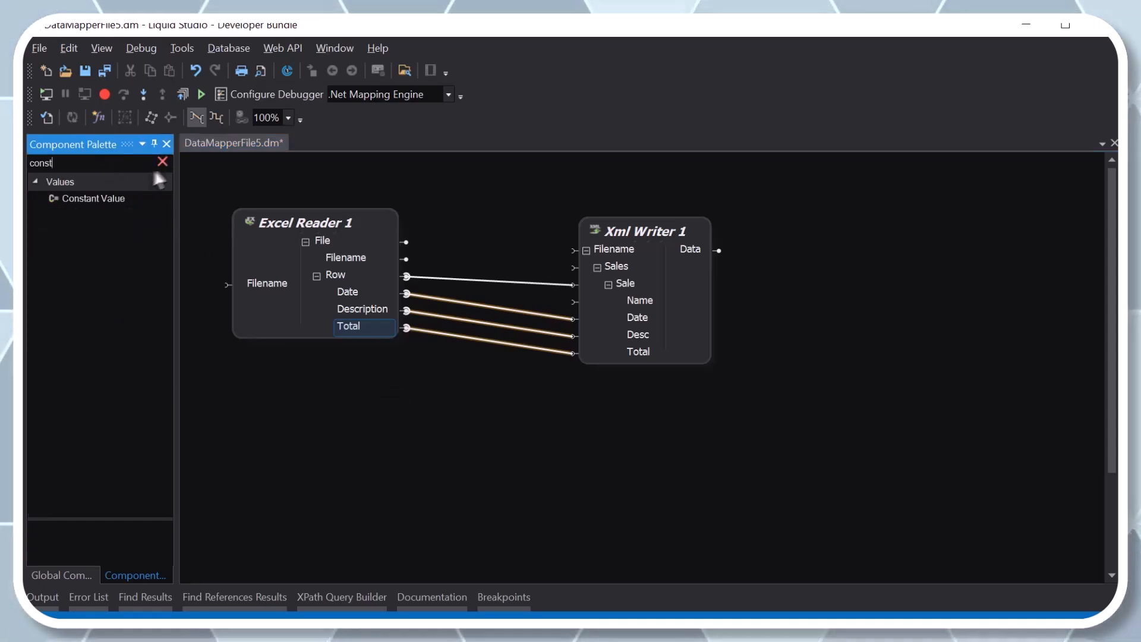
left_click_drag(109, 203, 466, 212)
left_click(504, 183)
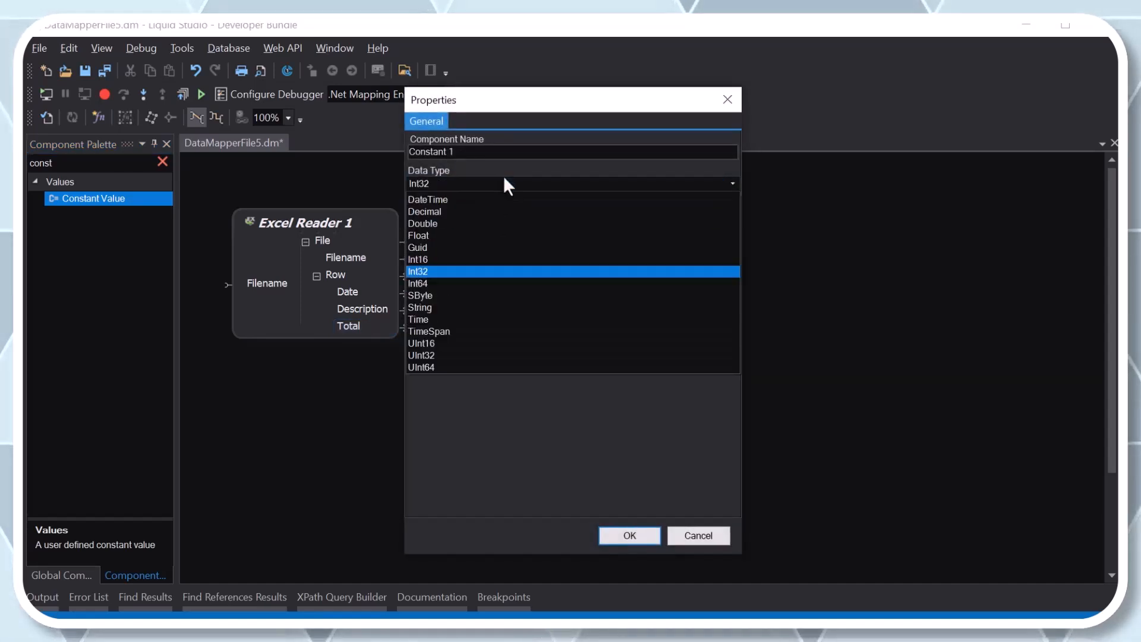
left_click(480, 365)
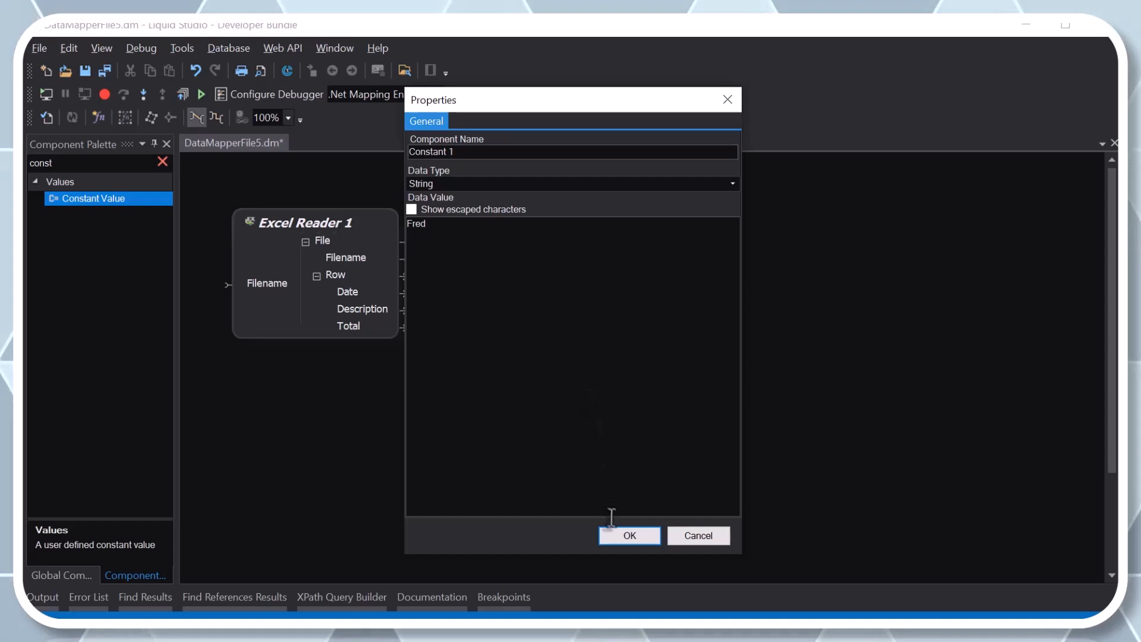
left_click(630, 536)
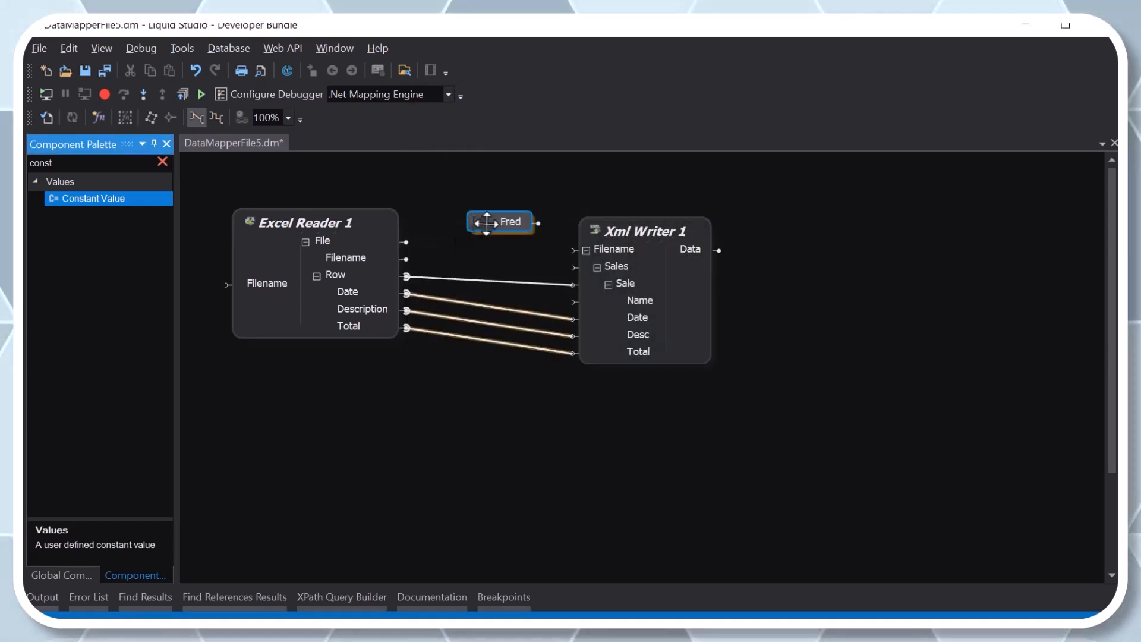
left_click_drag(538, 223, 573, 267)
Save the mapping, run the transform and examine the Sale elements in output.xml.
key("ctrl+s")
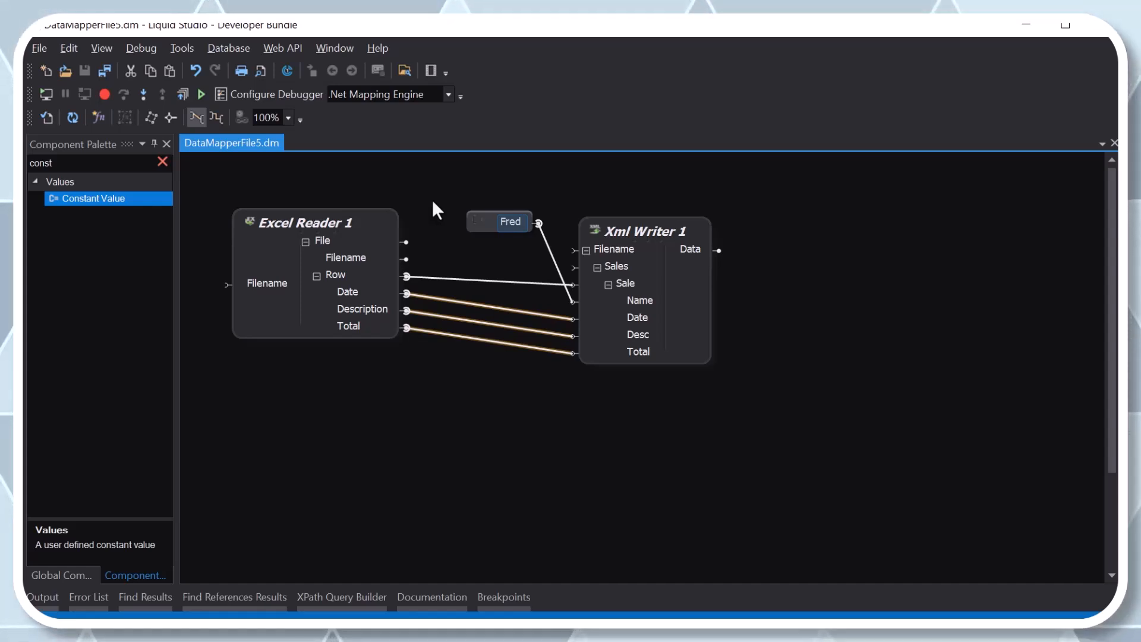
left_click(201, 95)
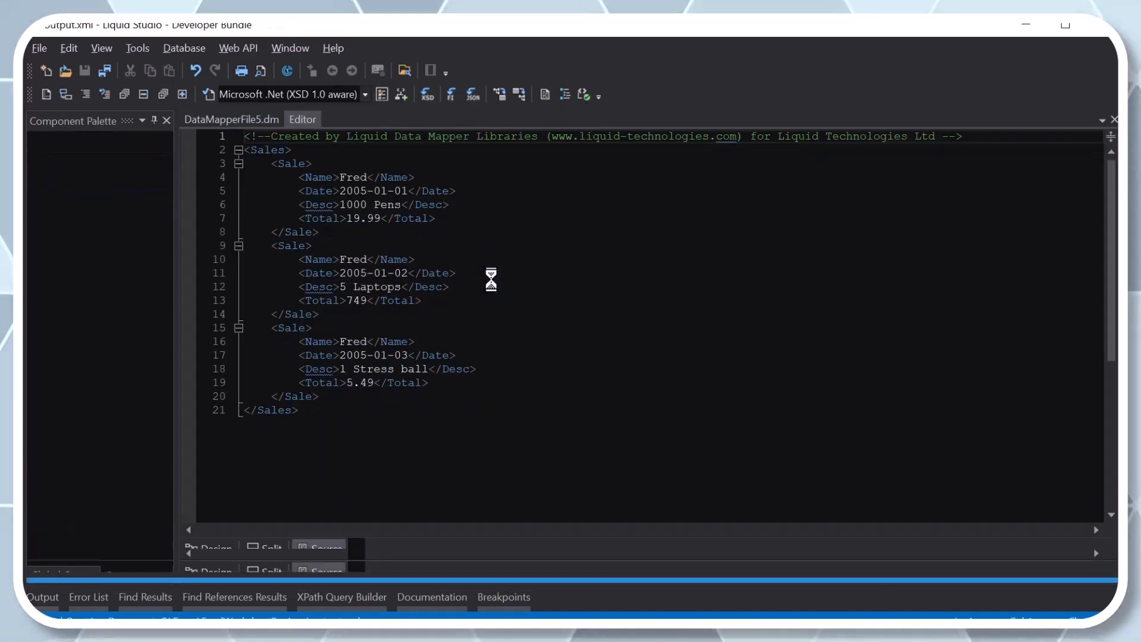
left_click_drag(357, 164, 511, 401)
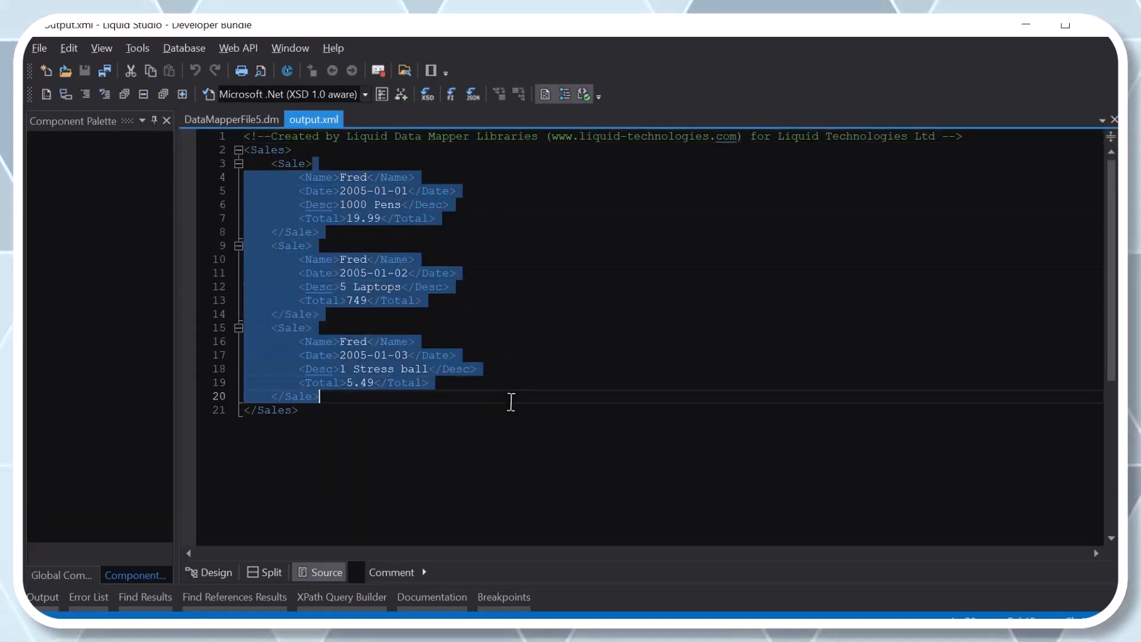
Back in DataMapperFile5.dm, add an Excel data source reading table Sheet1!G2:I6 of Data_Regions.xlsx and place it below Excel Reader 1.
left_click(232, 118)
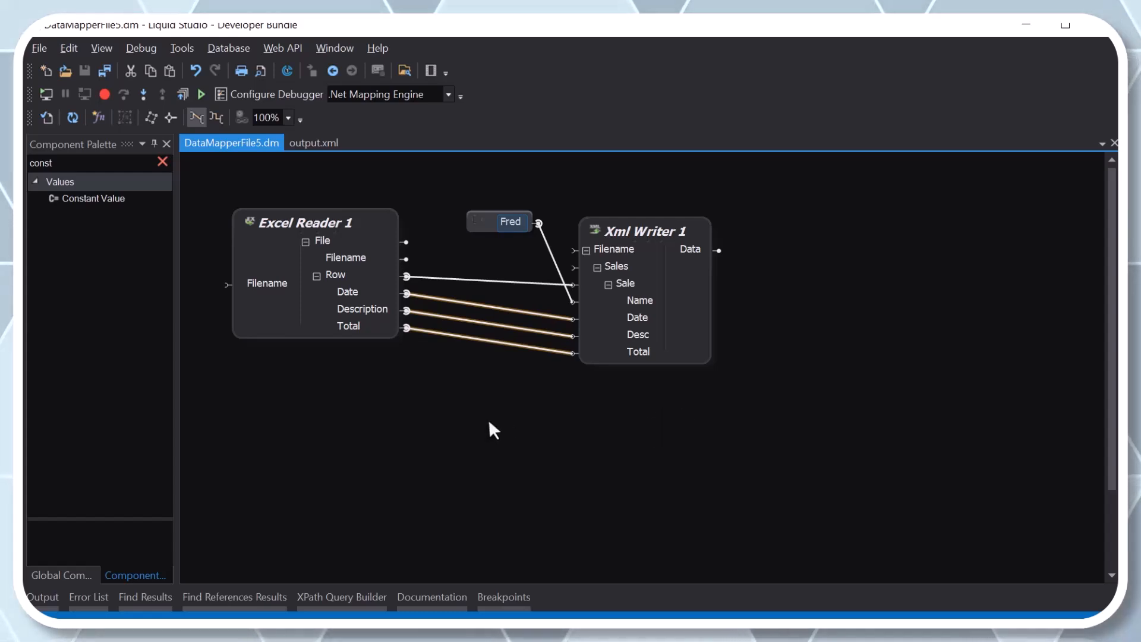
left_click(161, 161)
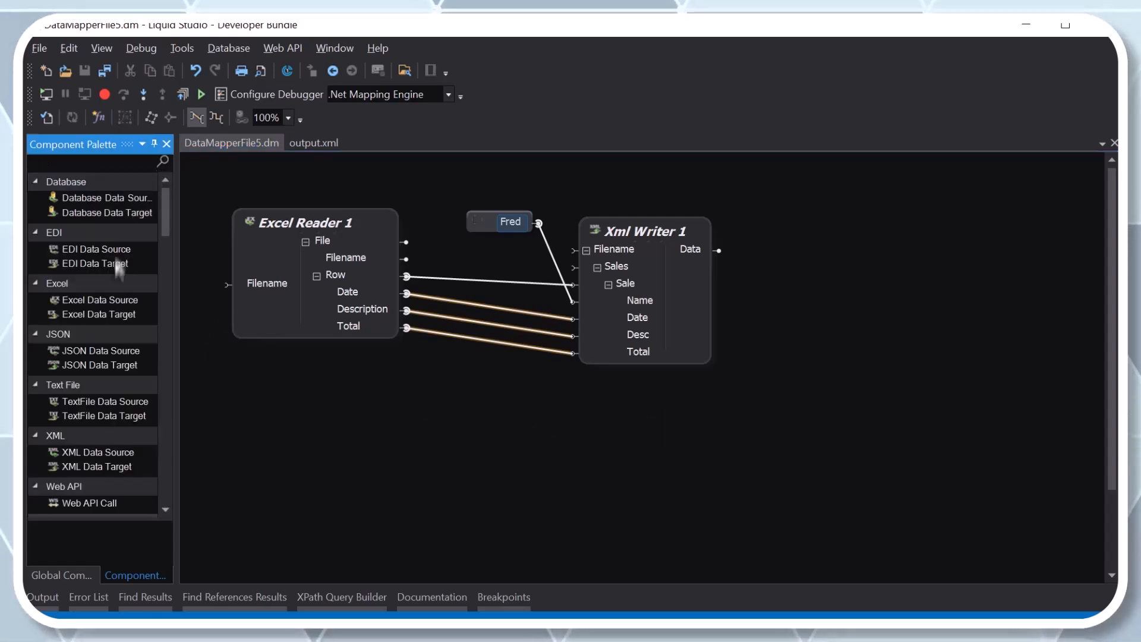
left_click_drag(109, 297, 293, 458)
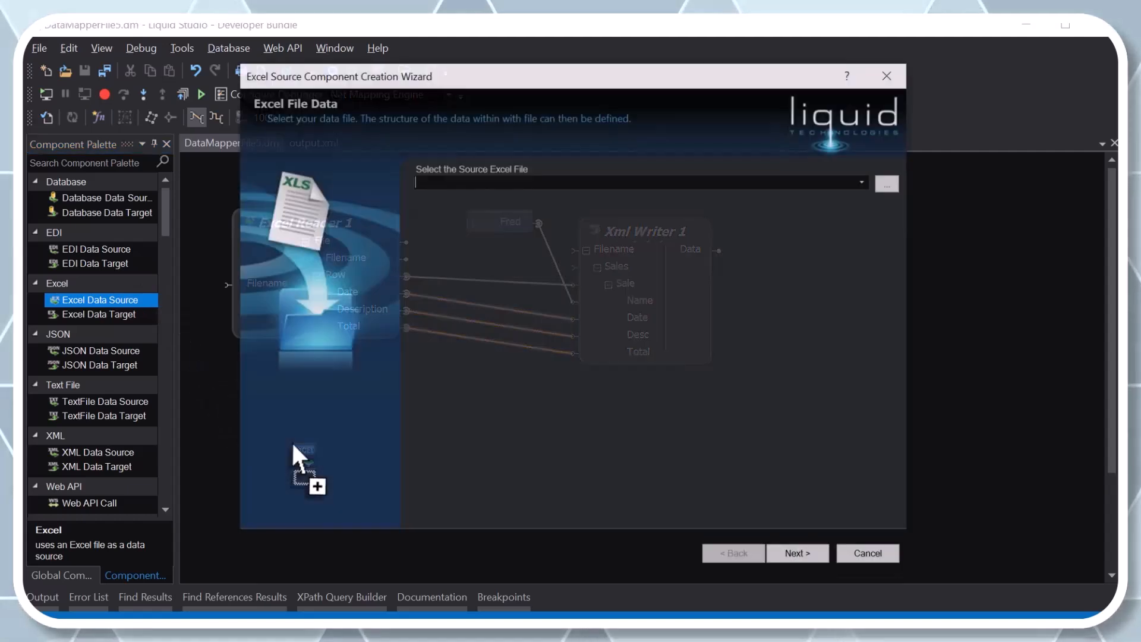
left_click(864, 181)
left_click(844, 194)
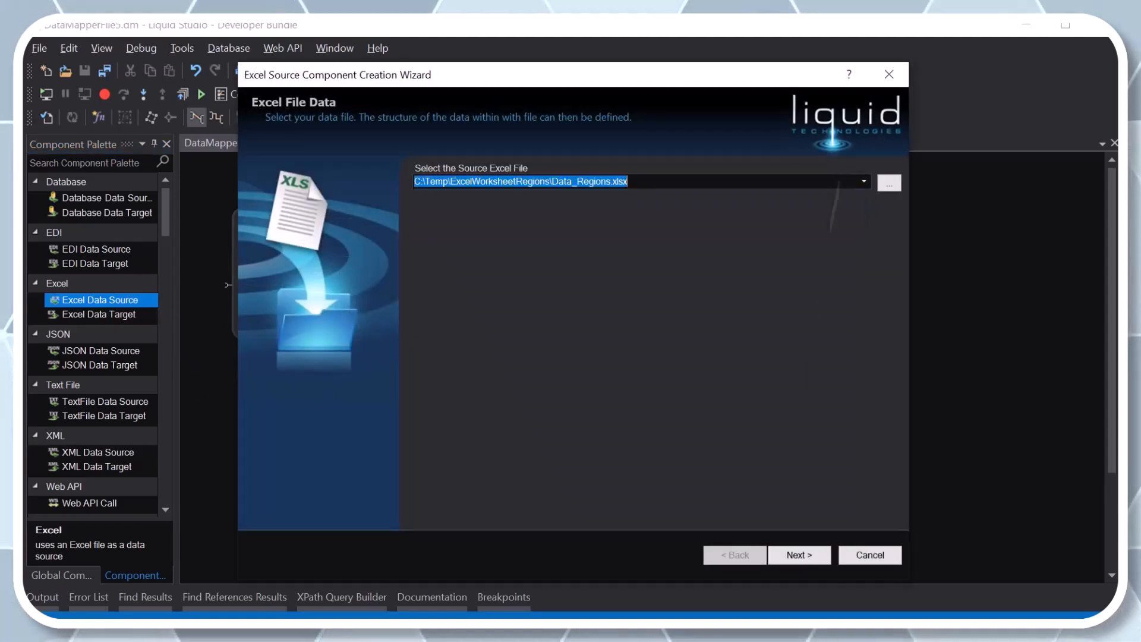
left_click(799, 555)
left_click(565, 264)
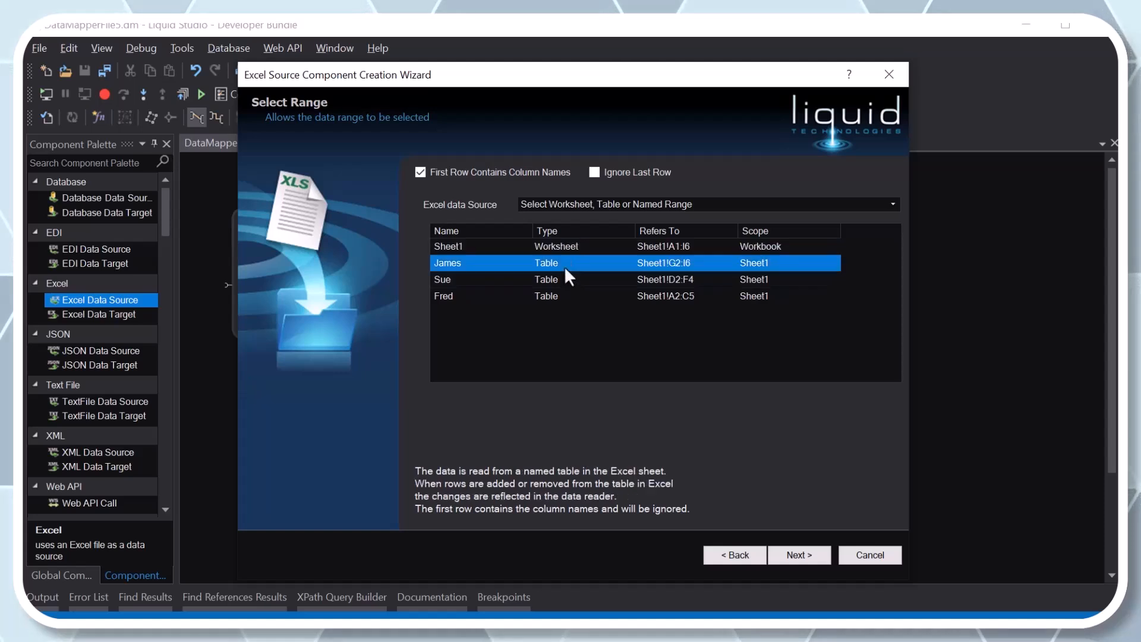
left_click(797, 562)
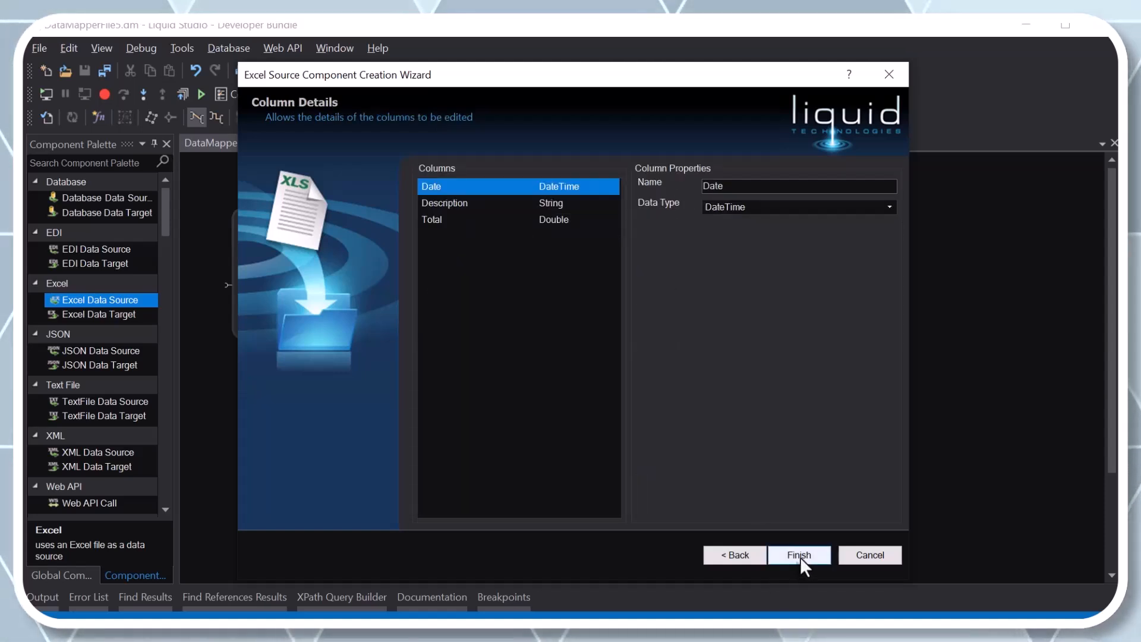
left_click(800, 556)
left_click_drag(338, 453, 282, 373)
Add another Excel data source below Excel Reader 2, reading the table at Sheet1!D2:F4 of Data_Regions.xlsx with its default columns.
left_click_drag(123, 298, 277, 490)
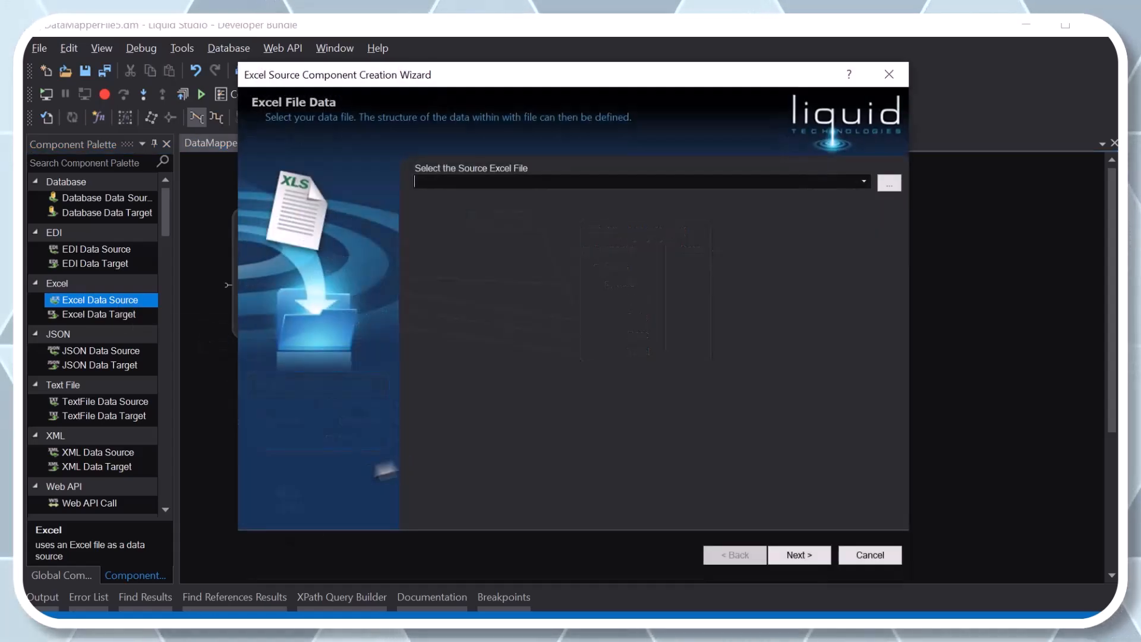
left_click(864, 182)
left_click(856, 189)
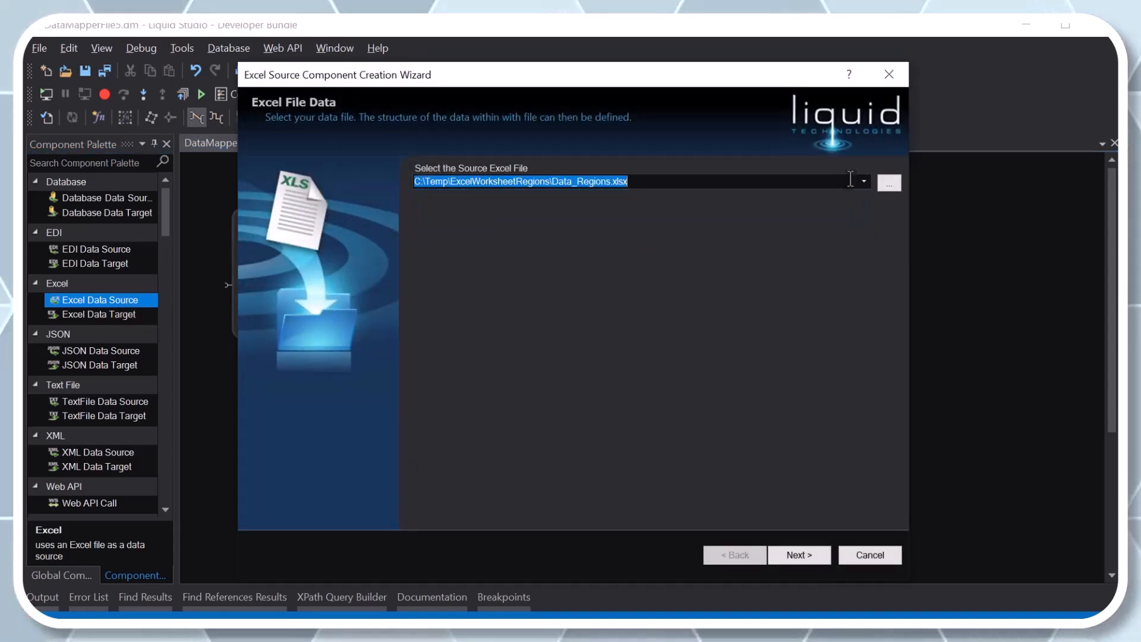
left_click(796, 558)
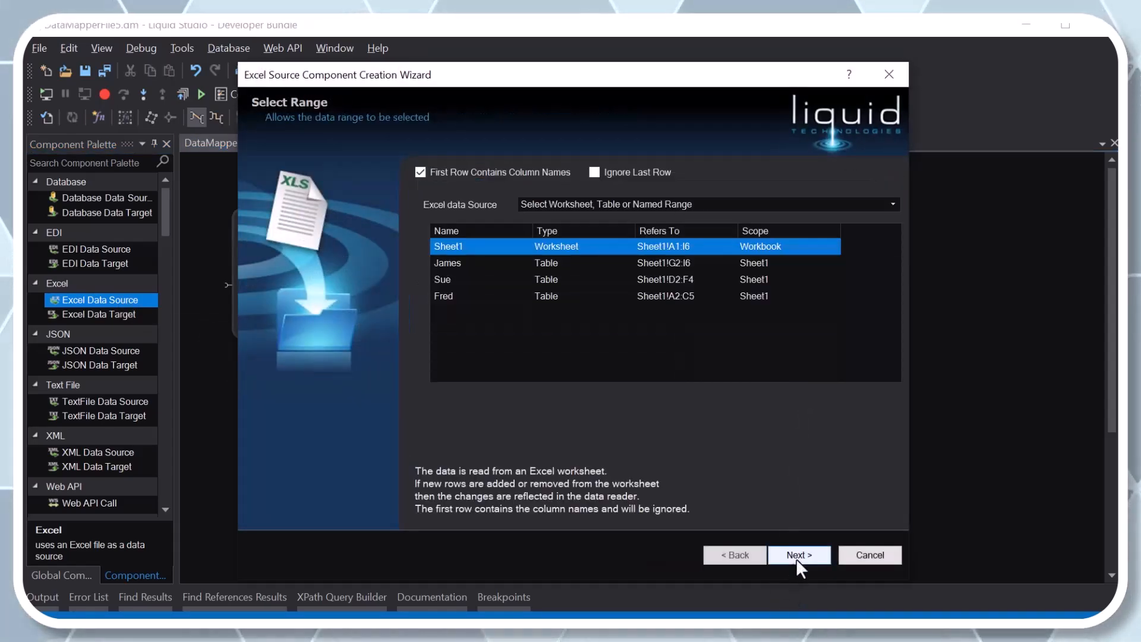
left_click(473, 280)
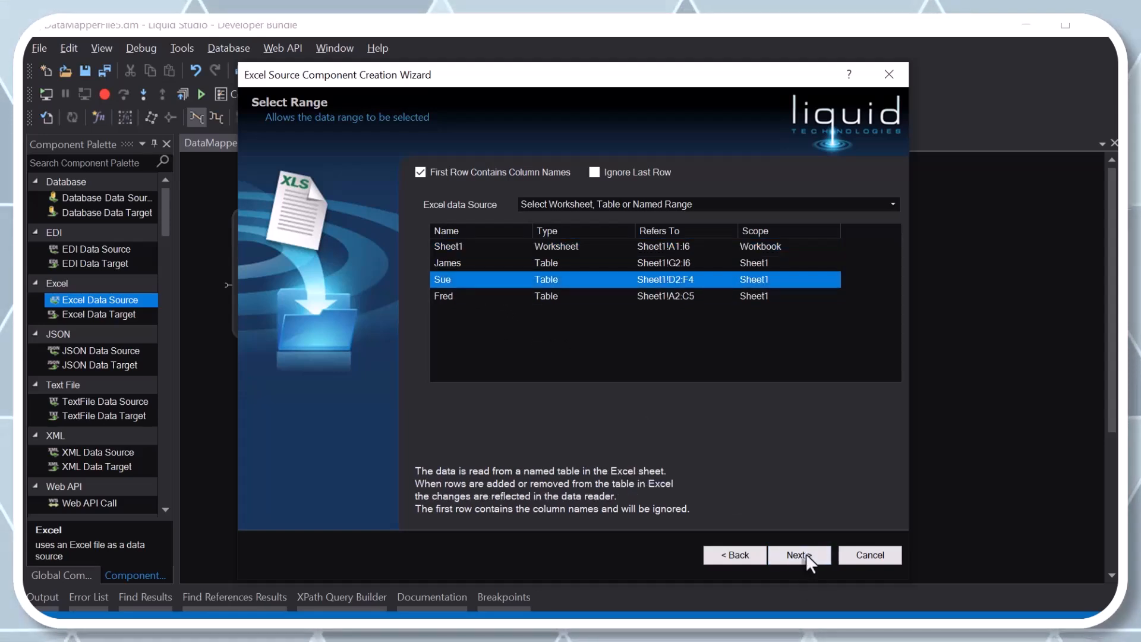
left_click(799, 555)
left_click(805, 554)
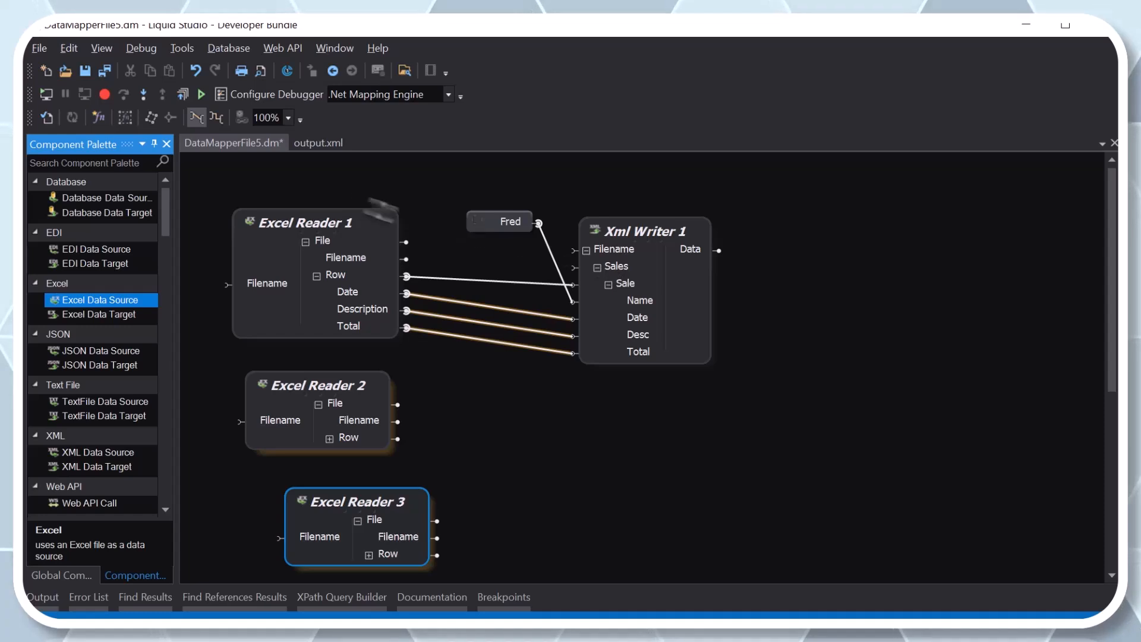
Duplicate the Sale element in Xml Writer 1 and expand the copy's fields.
right_click(630, 281)
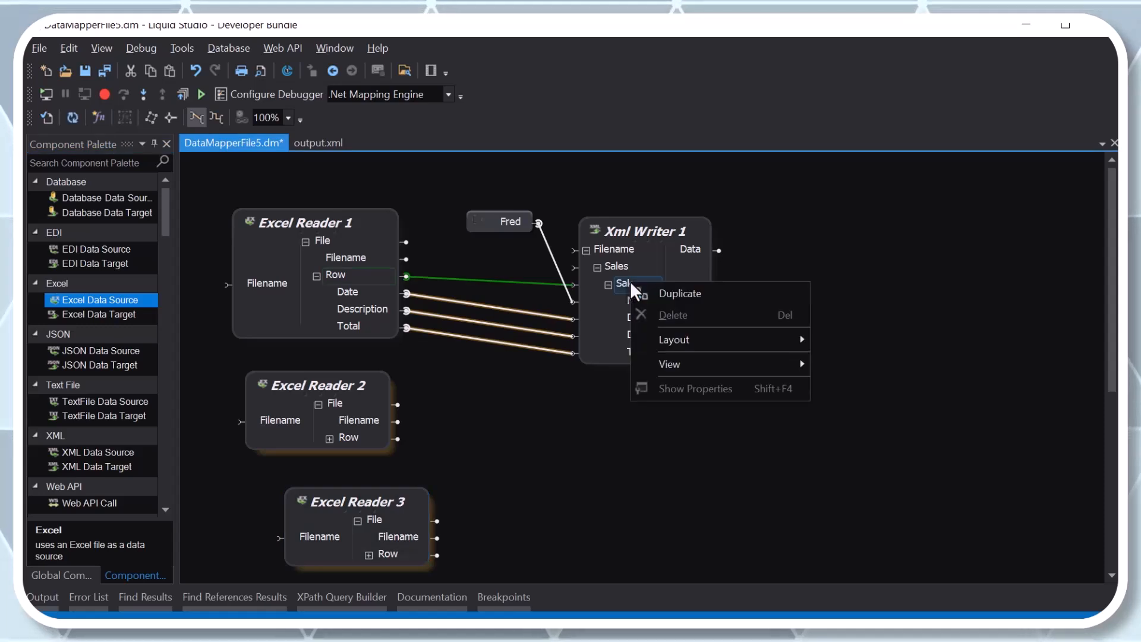
left_click(665, 294)
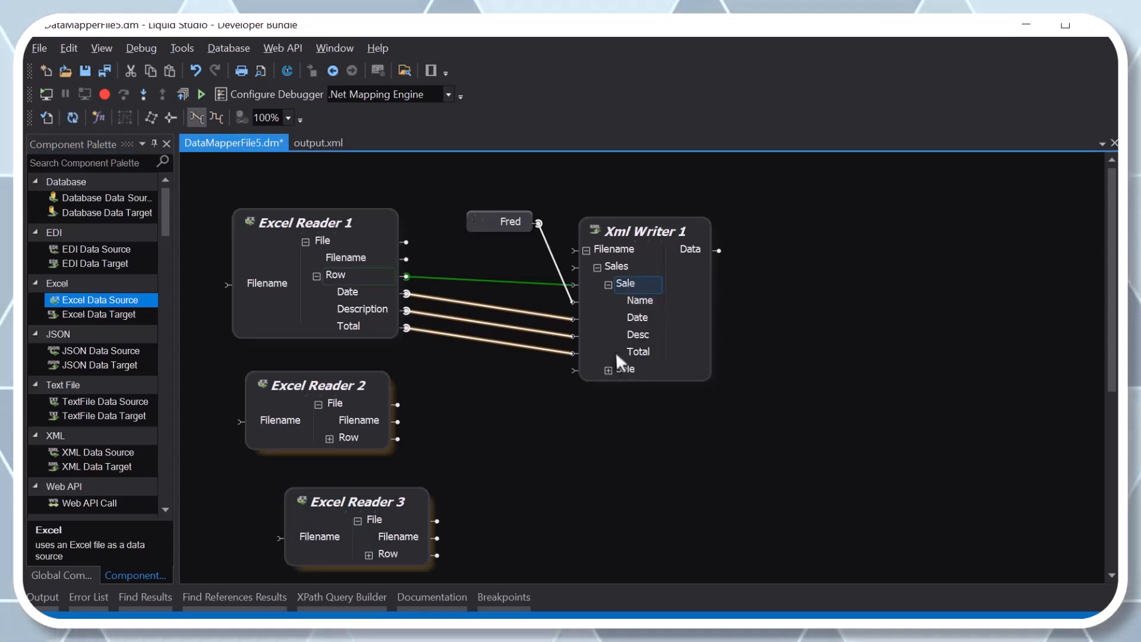
left_click(608, 370)
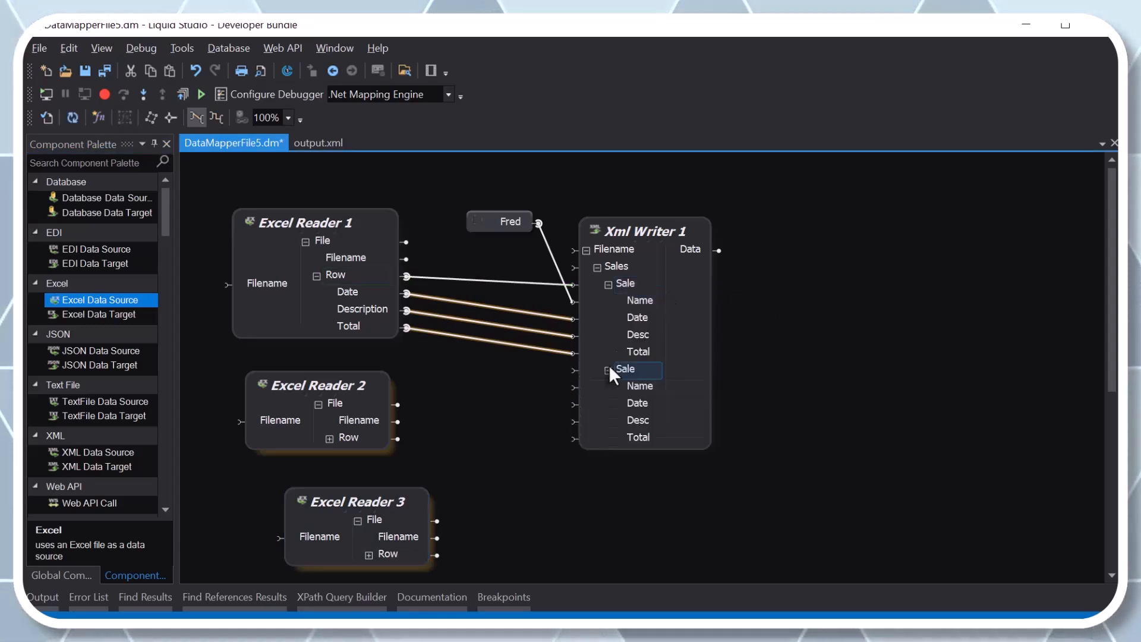
Connect Excel Reader 2's Row, Date, Description and Total to the second Sale element and its Date, Desc and Total fields.
left_click(329, 439)
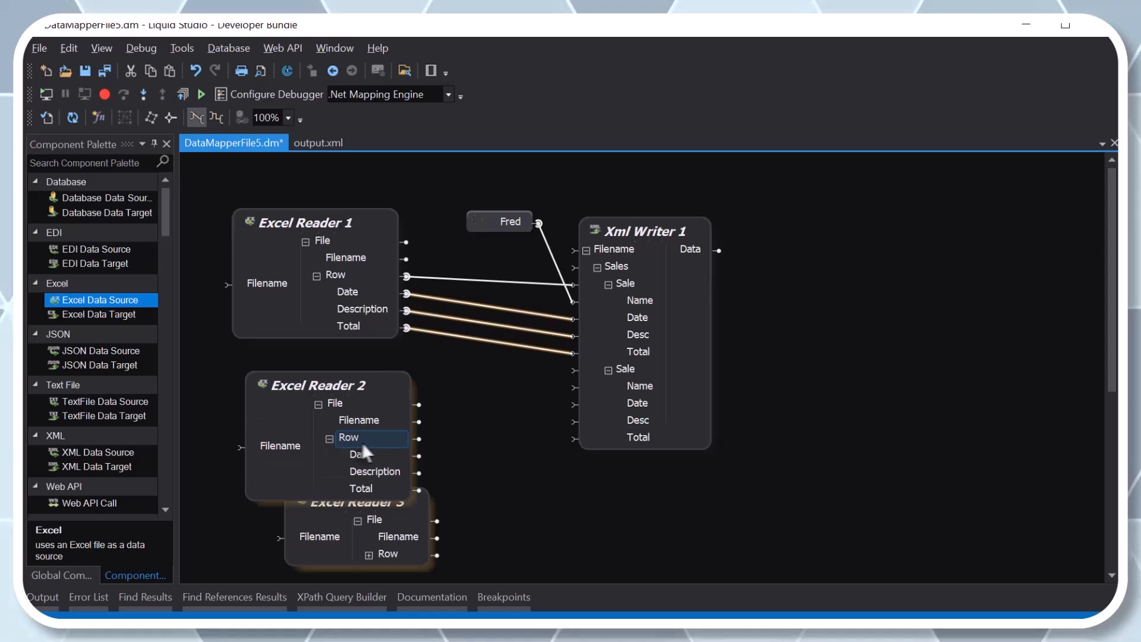
left_click_drag(418, 439, 574, 371)
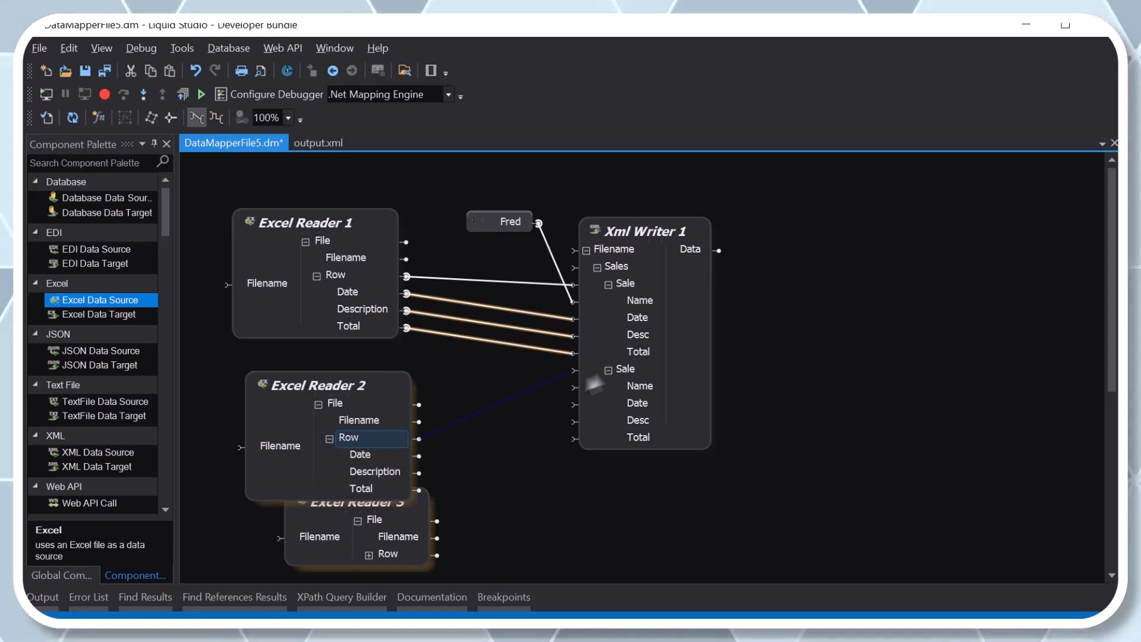
left_click_drag(420, 456, 575, 405)
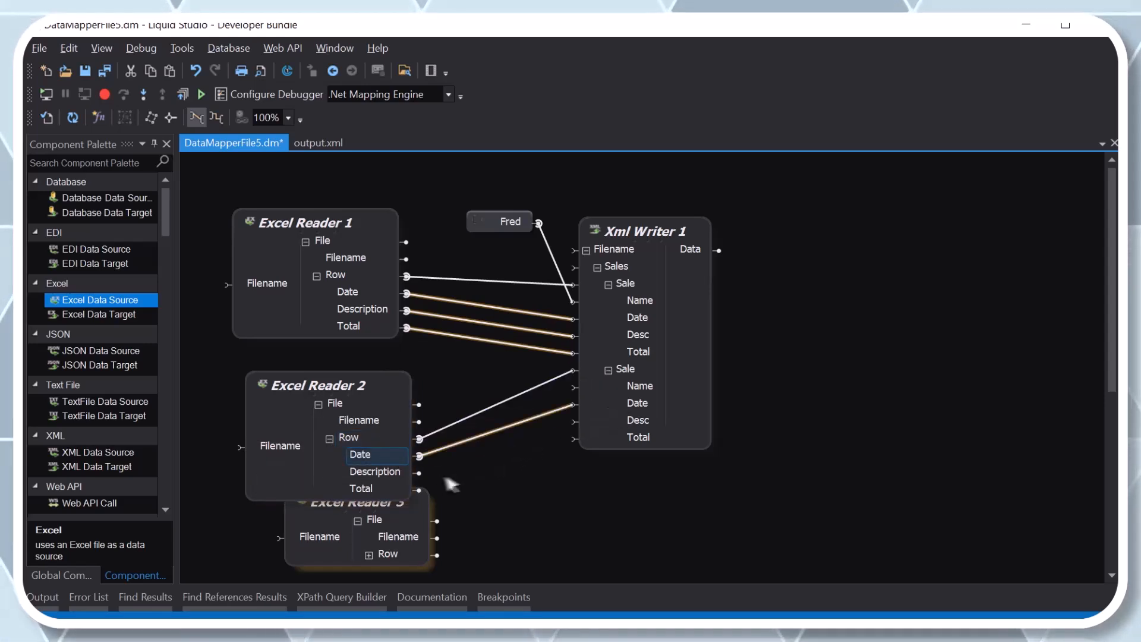
left_click_drag(419, 473, 624, 425)
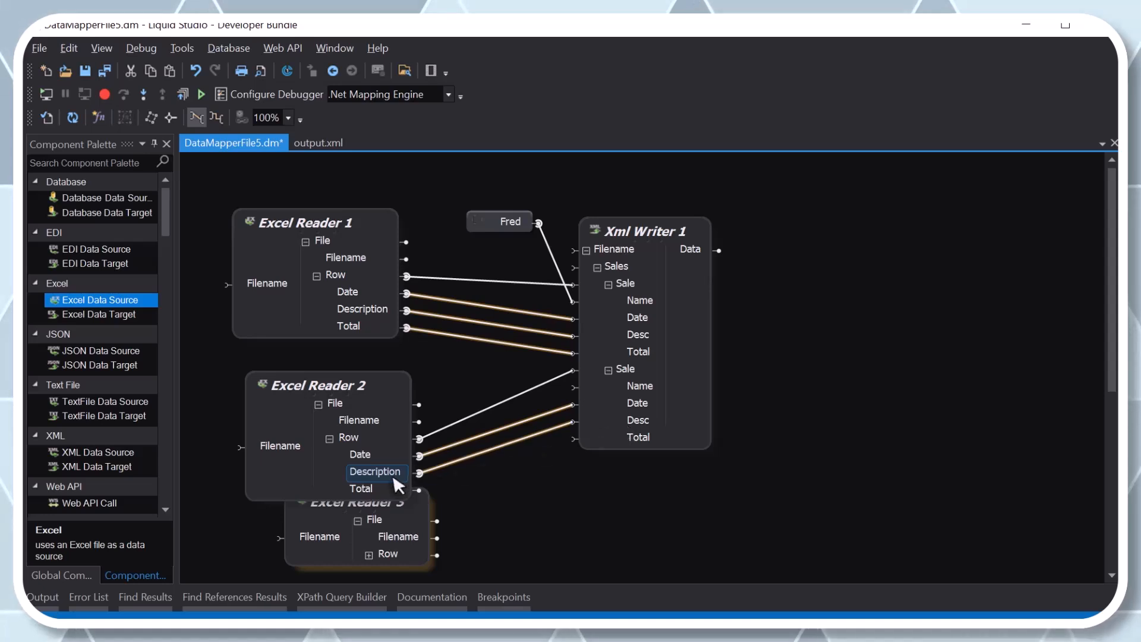
left_click_drag(419, 490, 608, 441)
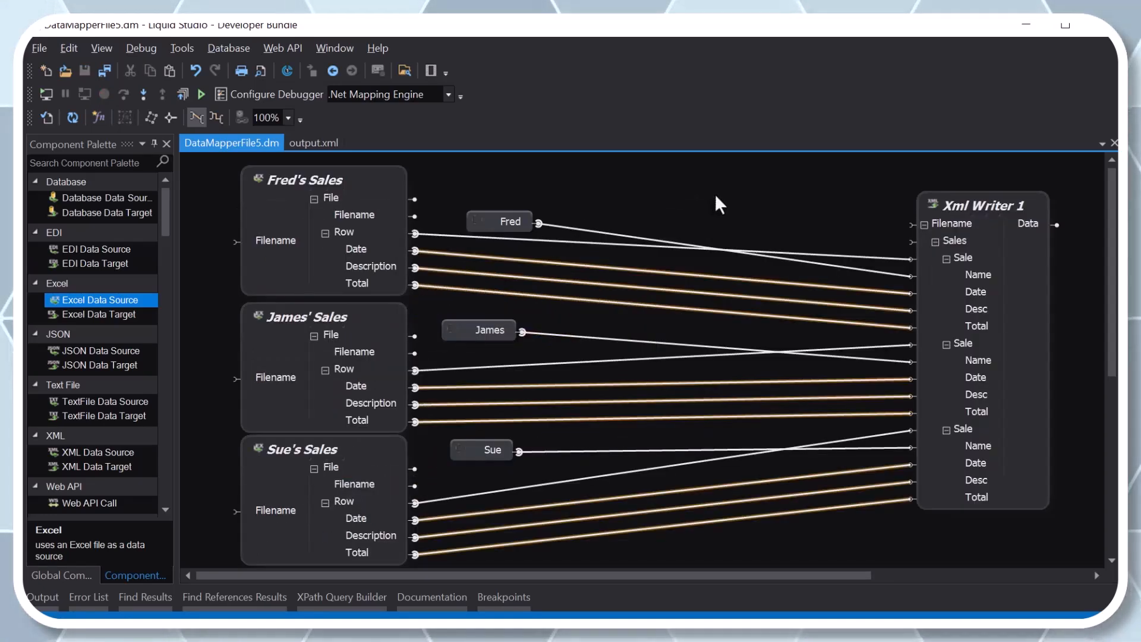
Run the completed three-source transform and examine the Sale elements in output.xml.
left_click(201, 94)
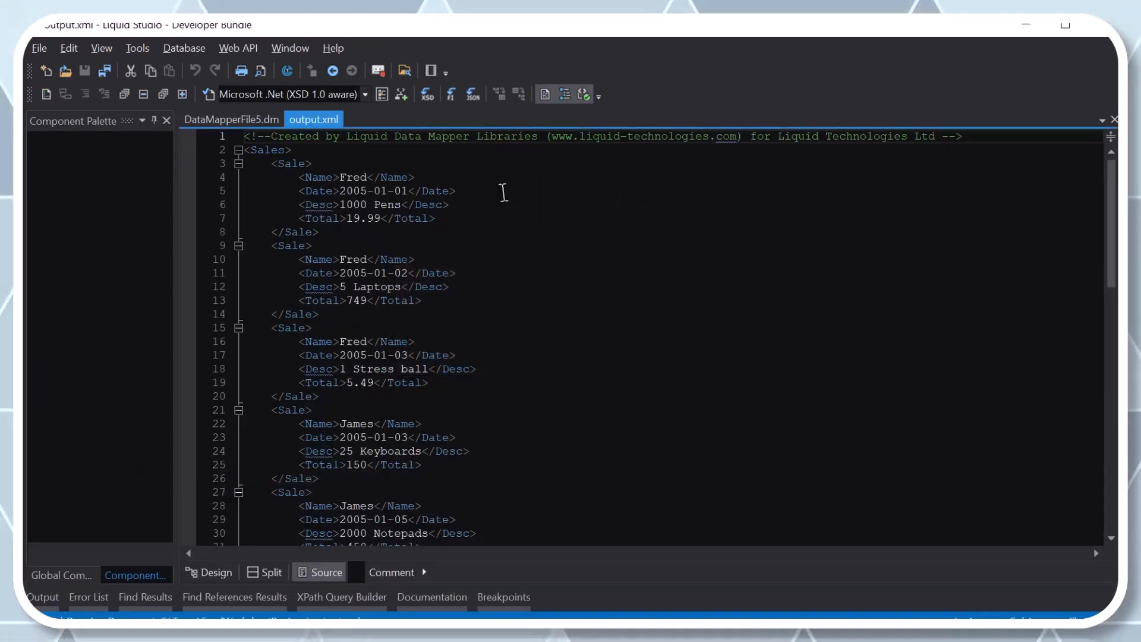
scroll(483, 246, "down", 3)
scroll(497, 267, "down", 9)
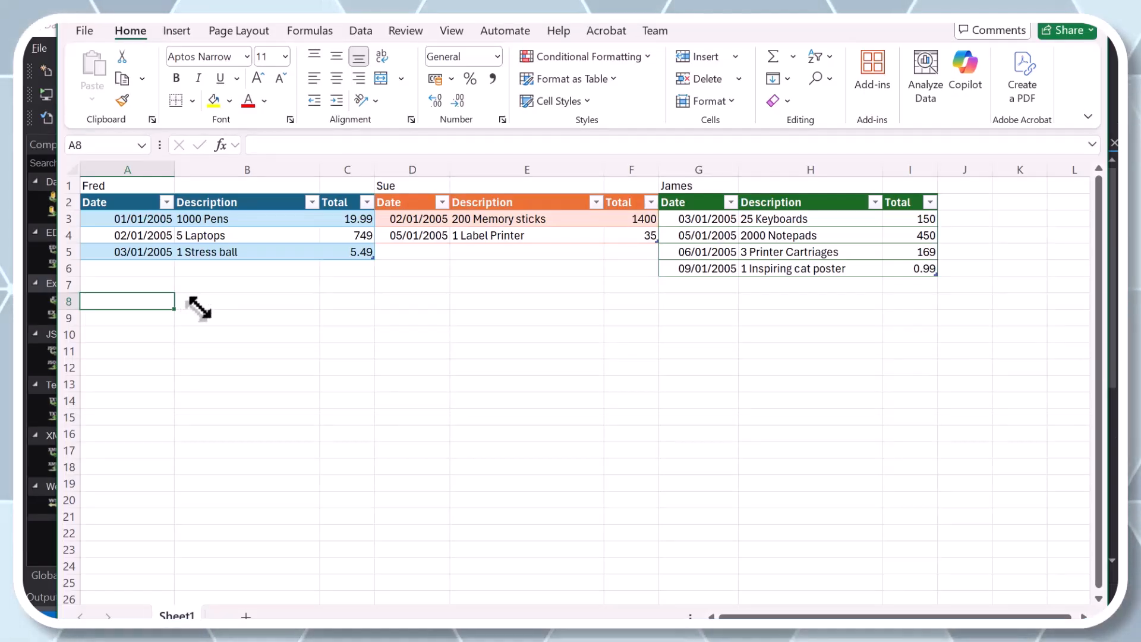
In Excel, insert a row at the end of the table in columns A to C with 04/01/2005, 25 Keyboards and 150.
right_click(147, 251)
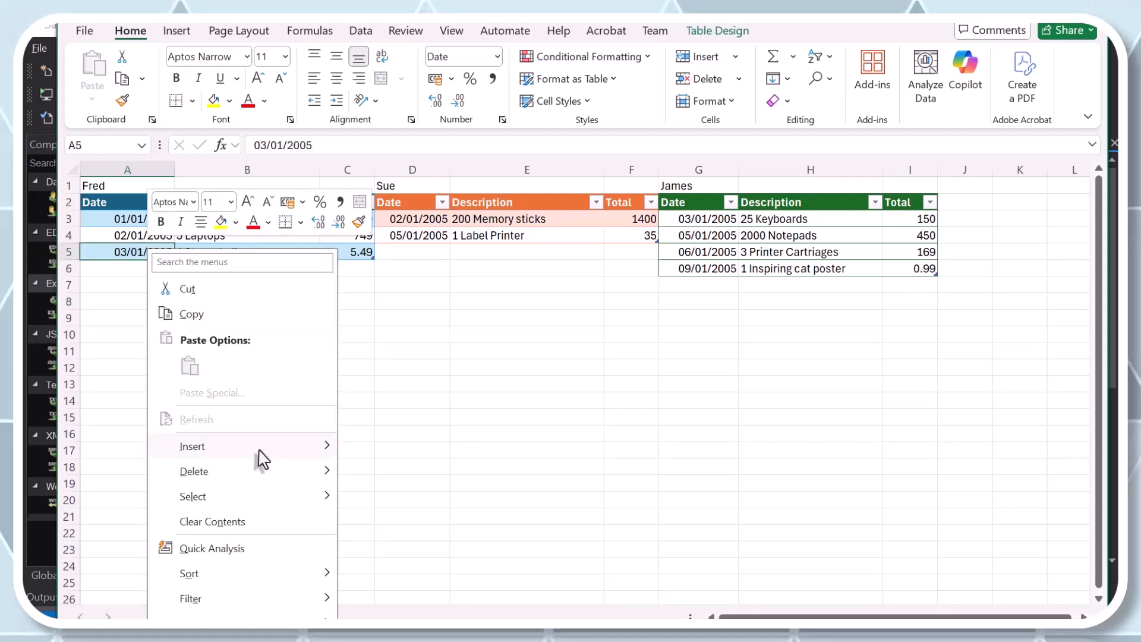
mouse_move(262, 458)
left_click(461, 498)
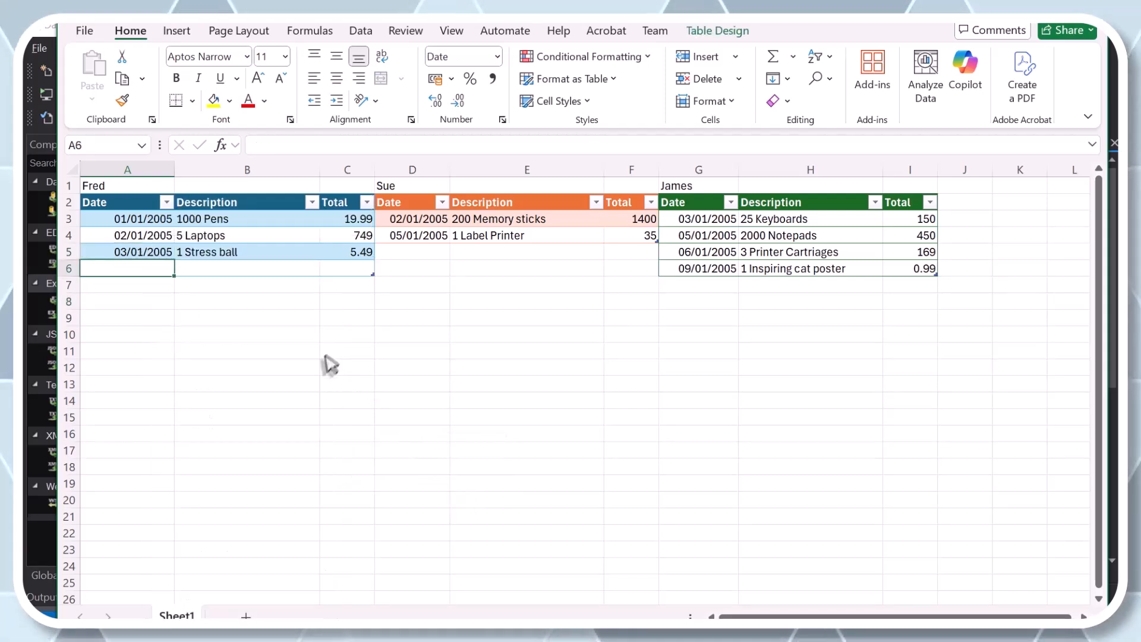
type("04/01/2005")
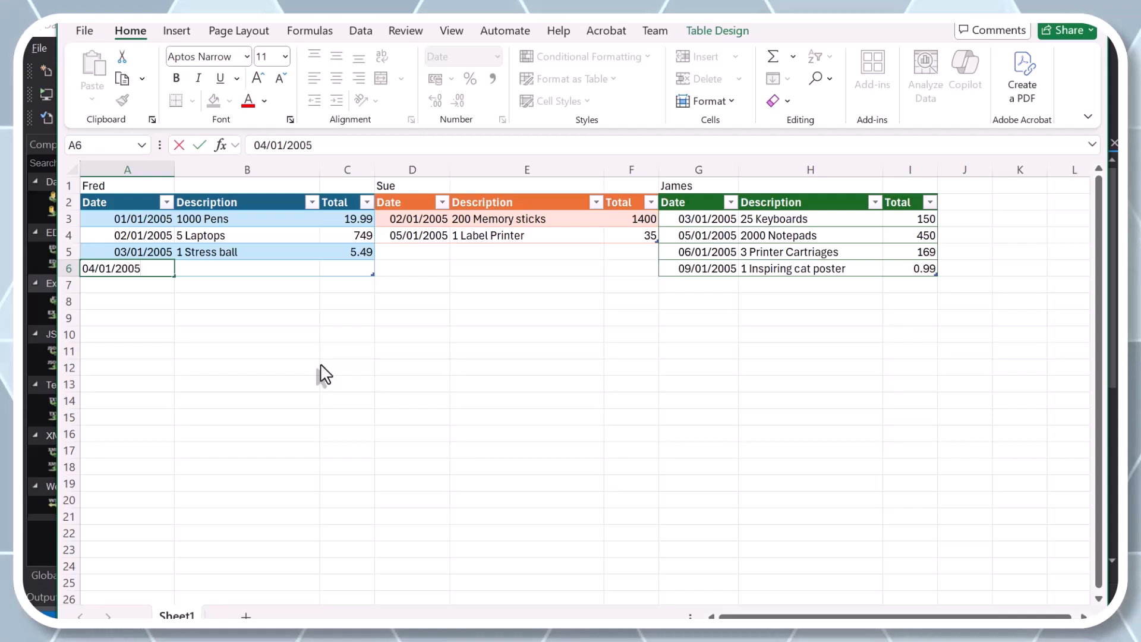
key("Tab")
type("25 Keybo")
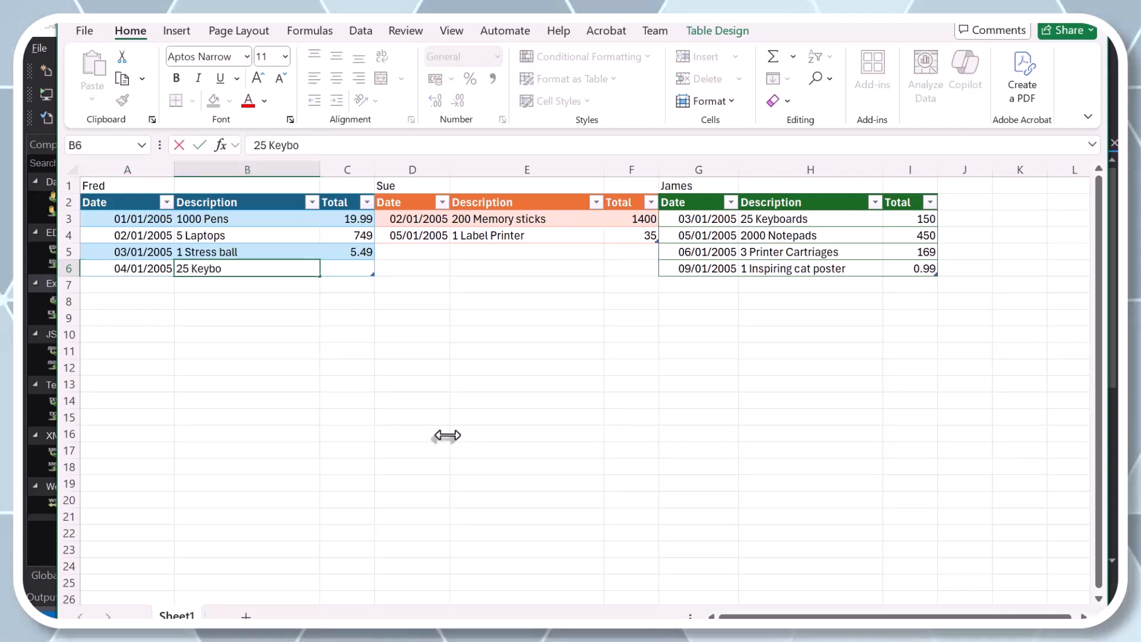
key("Tab")
type("150")
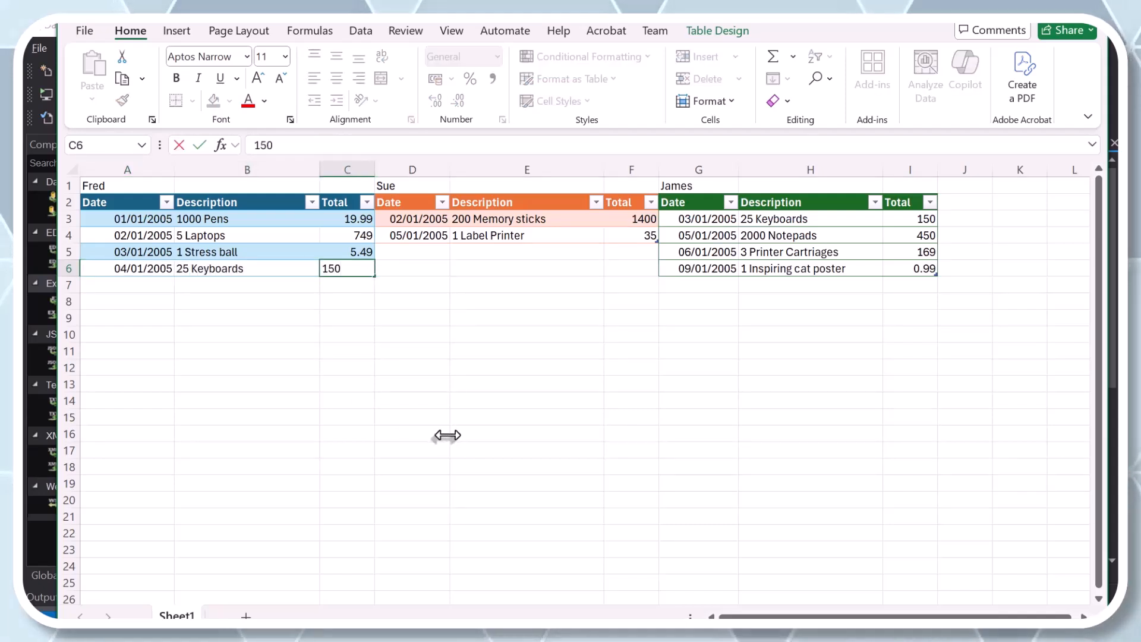
left_click(131, 320)
Back in Liquid Studio, rerun the transform and check output.xml for the added 25 Keyboards sale dated 2005-01-04.
key("alt+Tab")
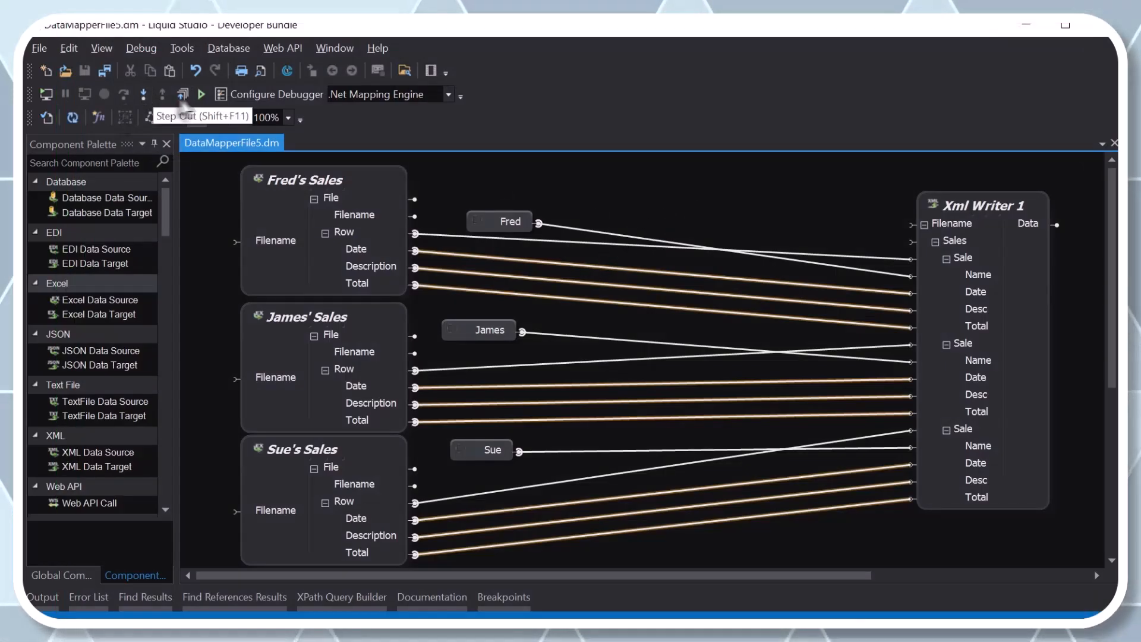
left_click(202, 94)
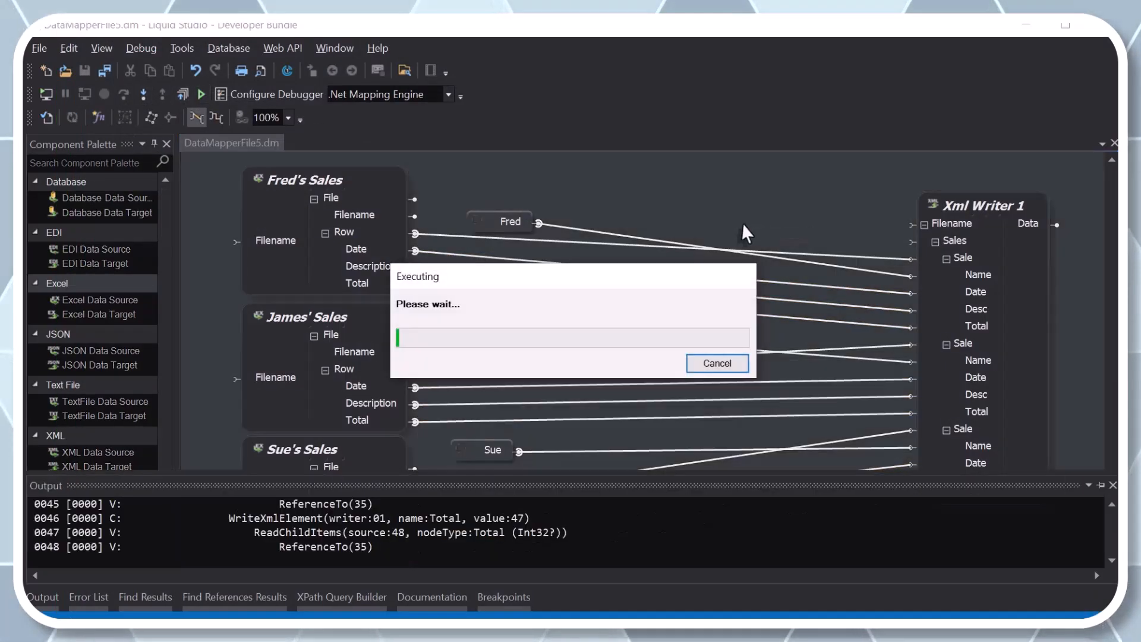
scroll(541, 369, "down", 2)
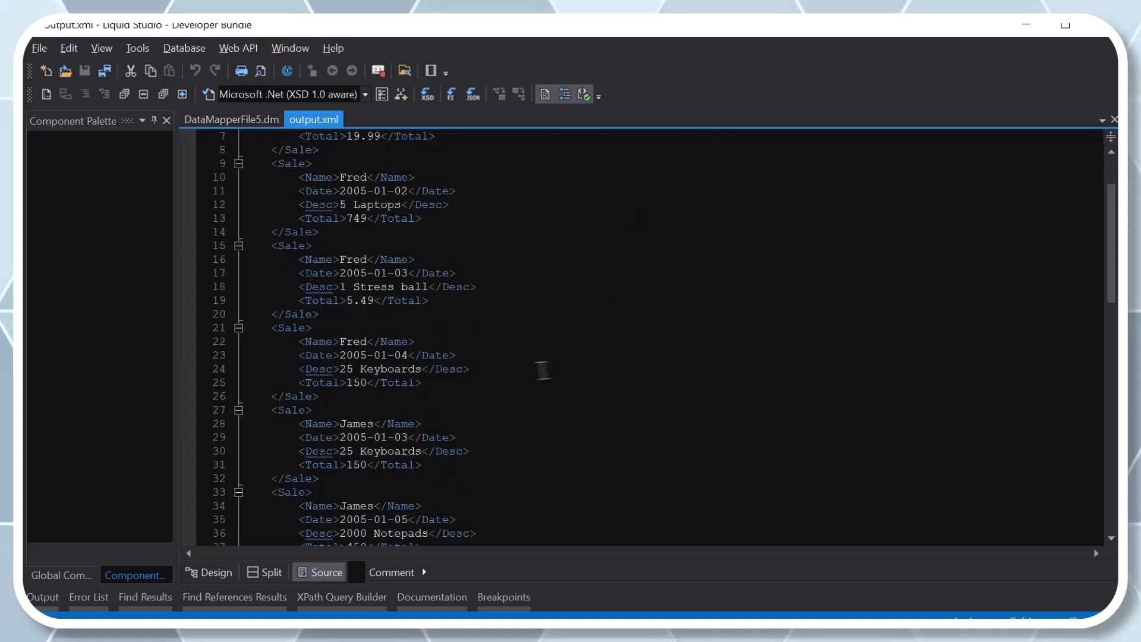
left_click_drag(320, 396, 235, 312)
left_click(710, 272)
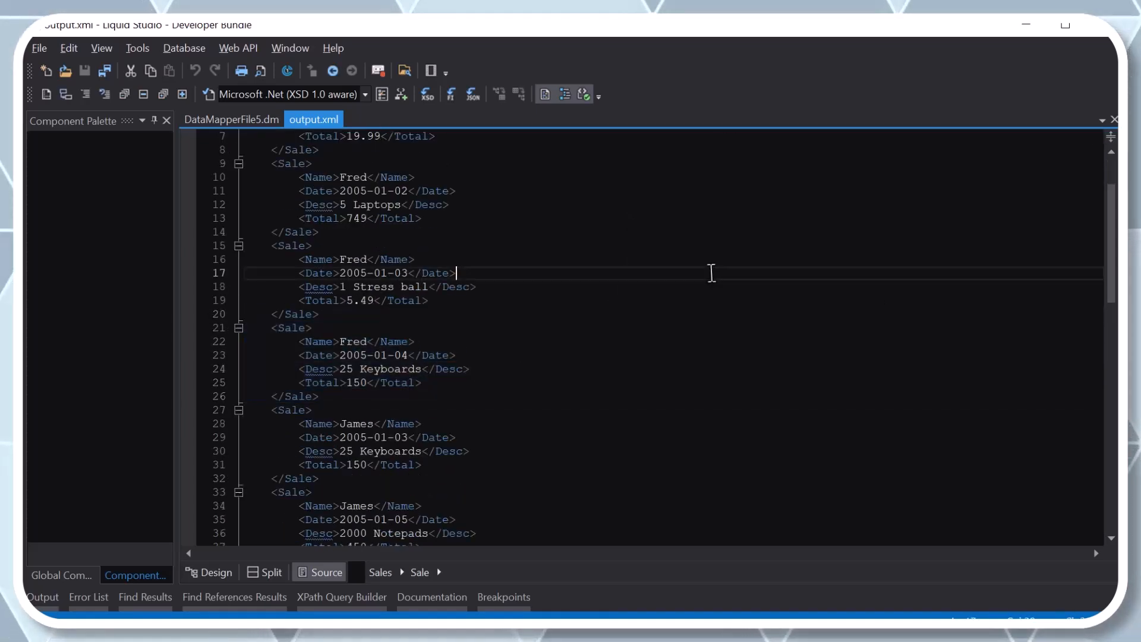
In the Data Mapper Wizard, choose an Excel data source with C:\Temp\ExcelWorksheetRegions\Data_Tables.xlsx as its source file.
key("alt+Tab")
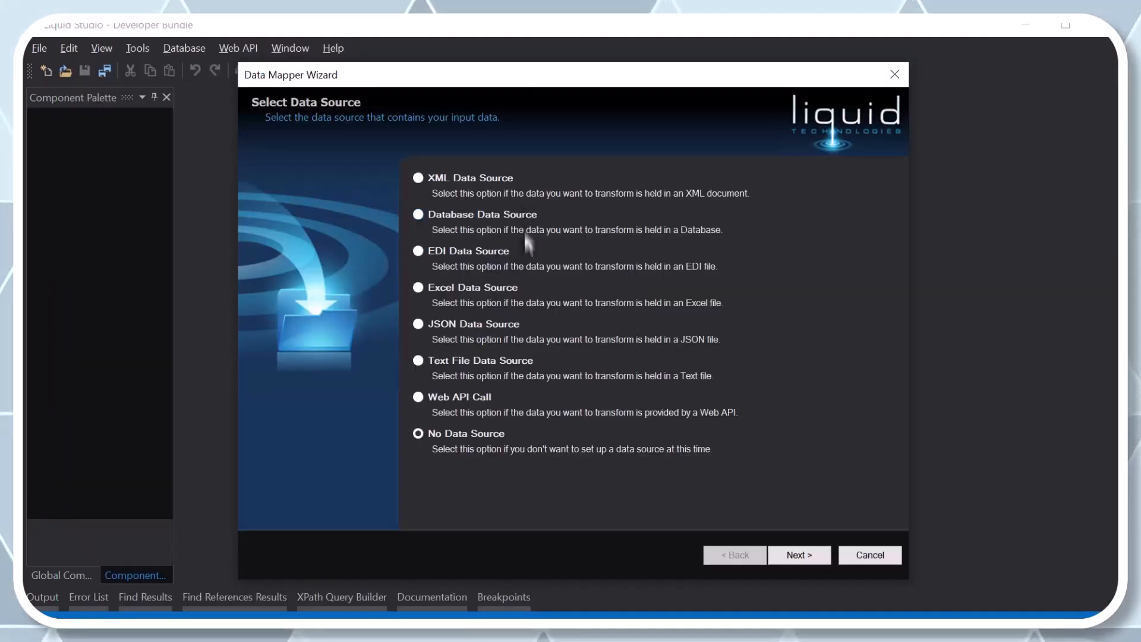
left_click(506, 288)
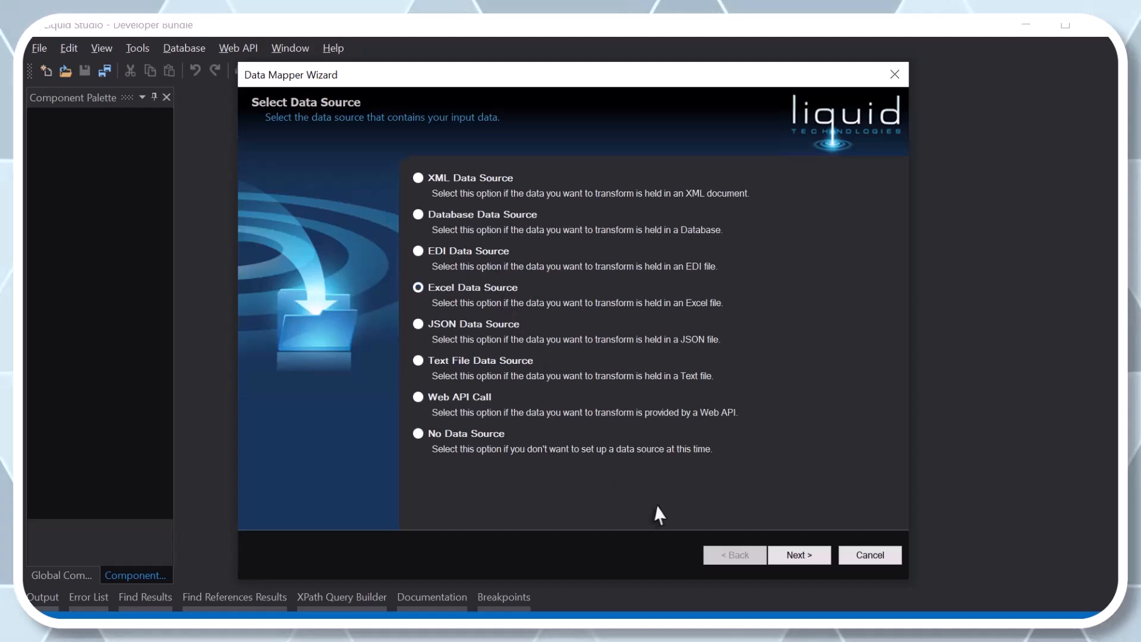
left_click(783, 557)
left_click(864, 180)
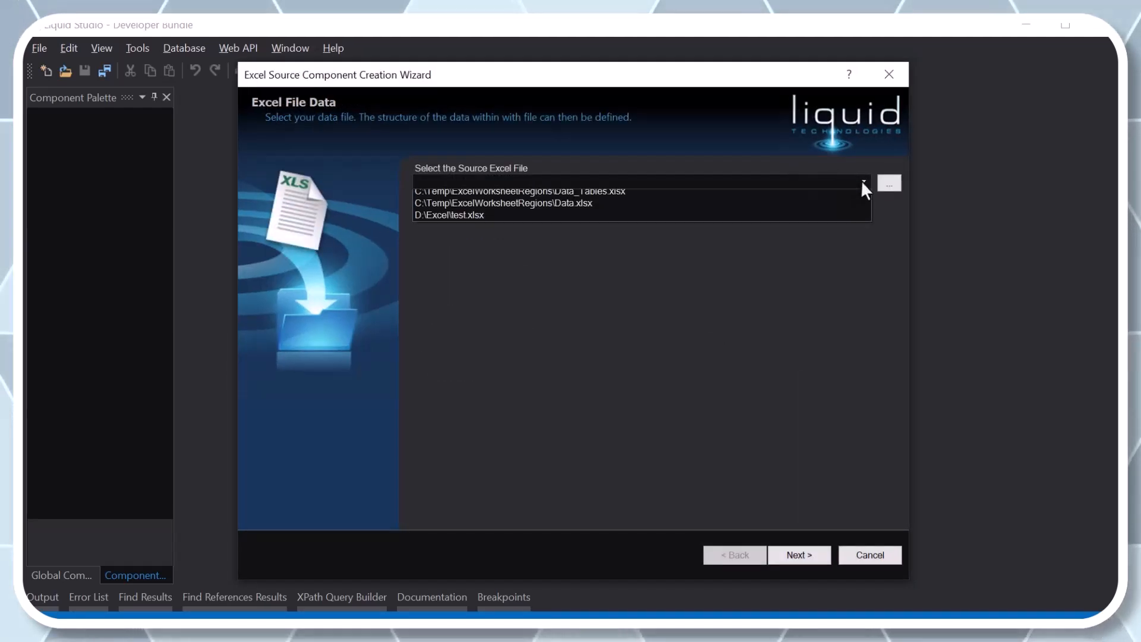
left_click(801, 207)
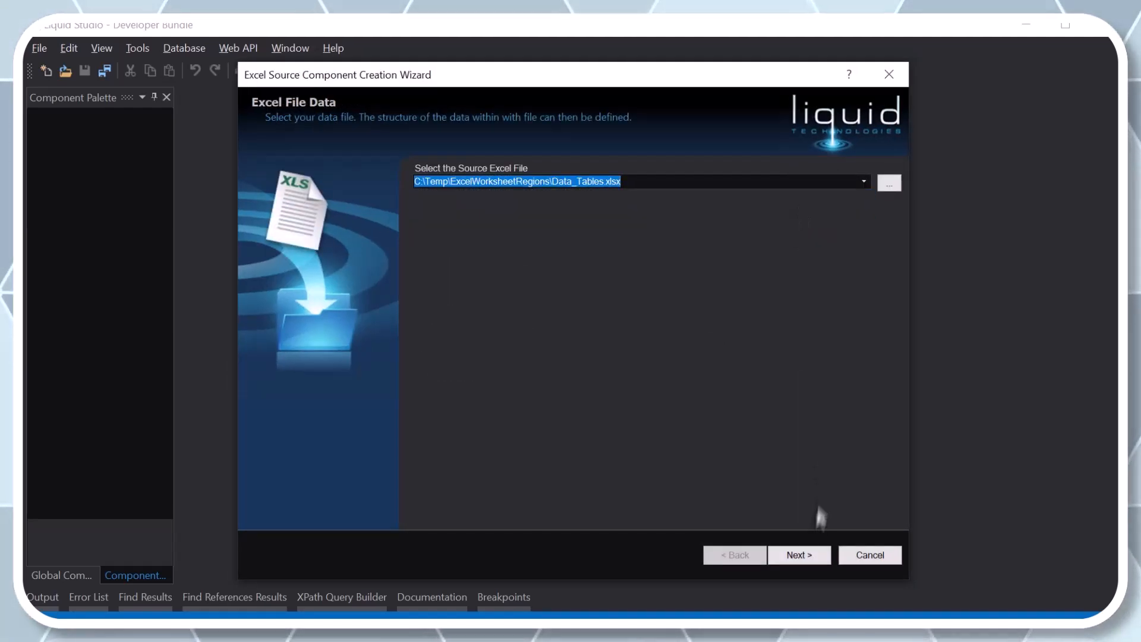
left_click(799, 555)
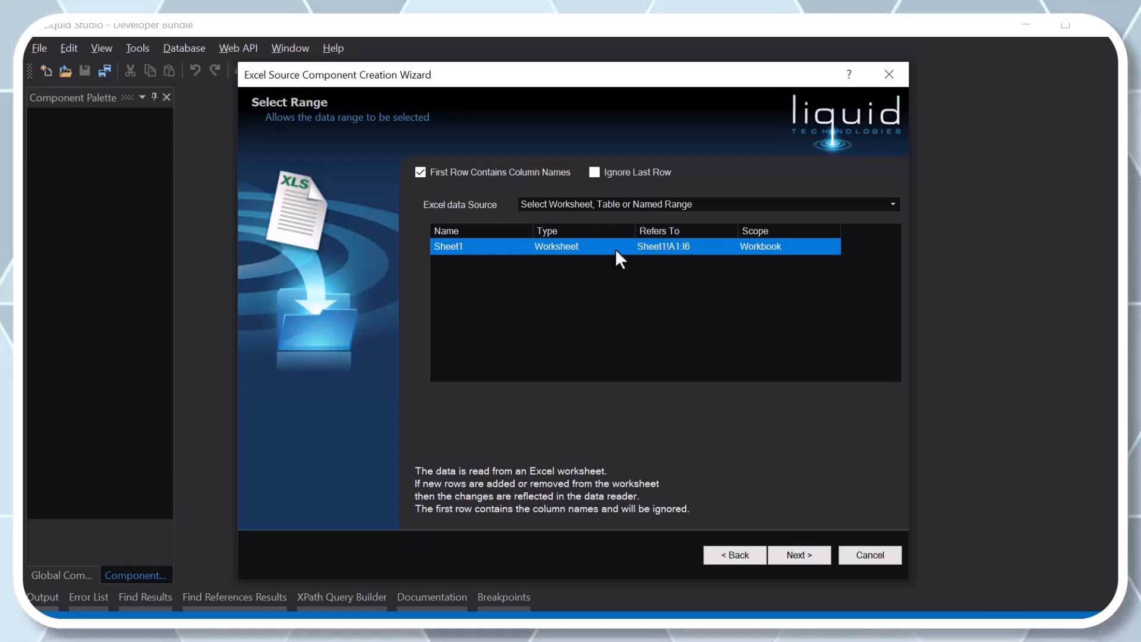
Read the custom range Sheet1!A2:C5 with dynamic expansion enabled, and finish the Excel source with its default columns.
left_click(632, 205)
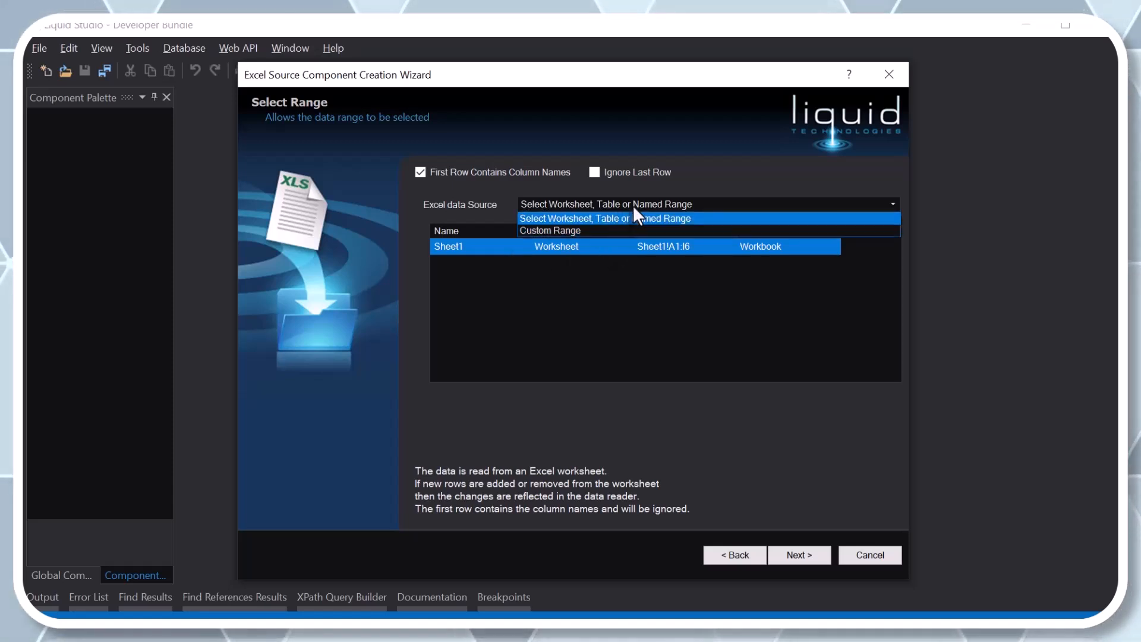
left_click(582, 230)
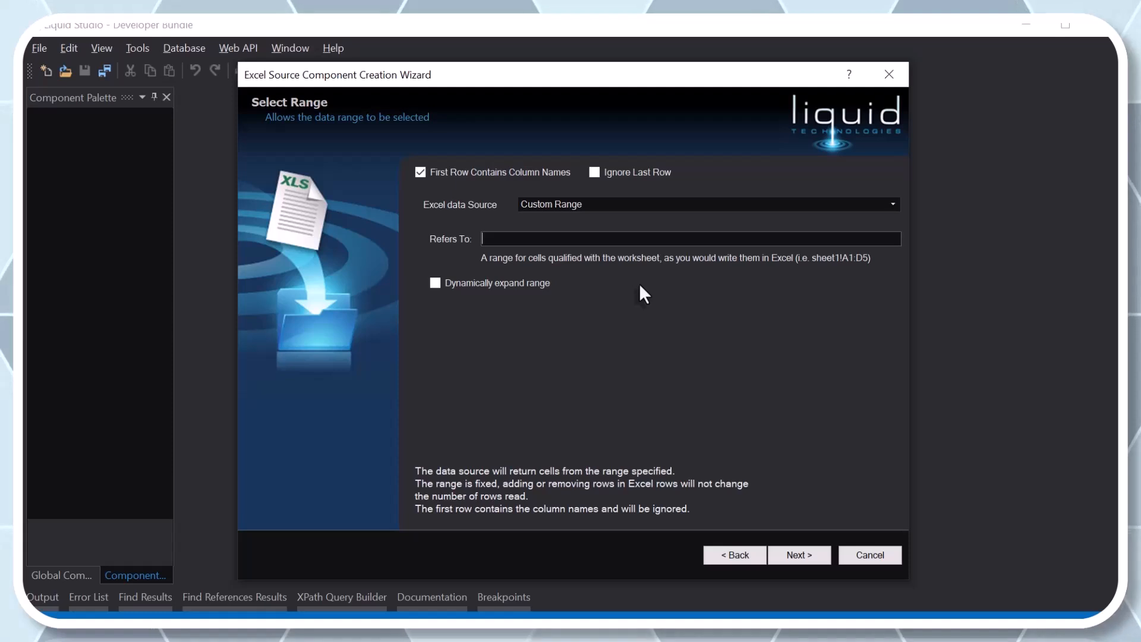
type("Sheet1!A2")
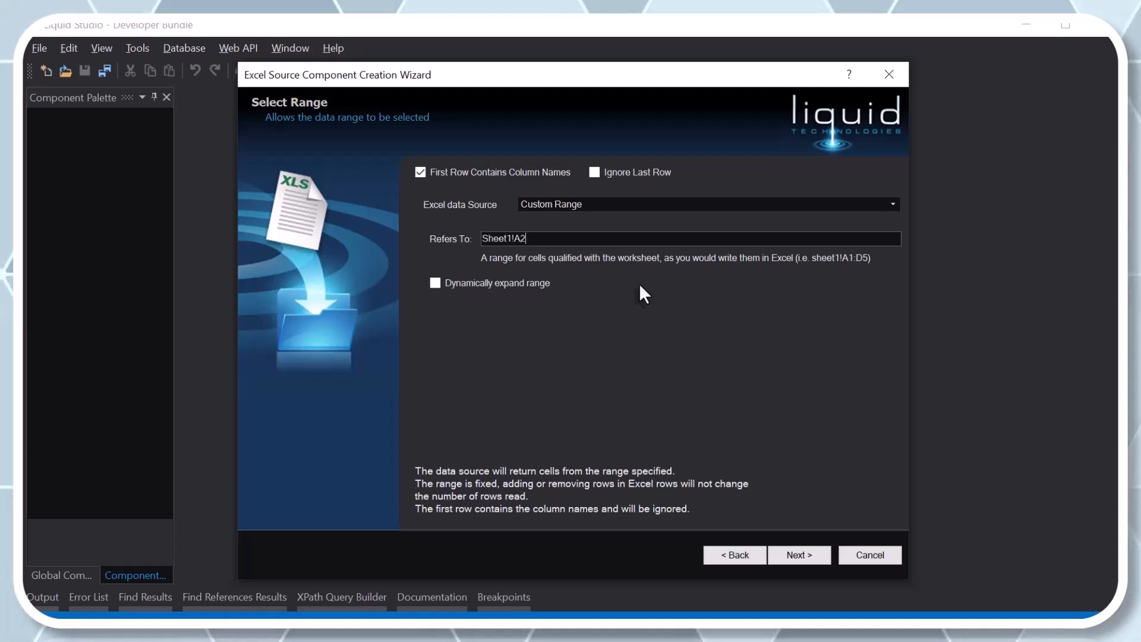
type(":C5")
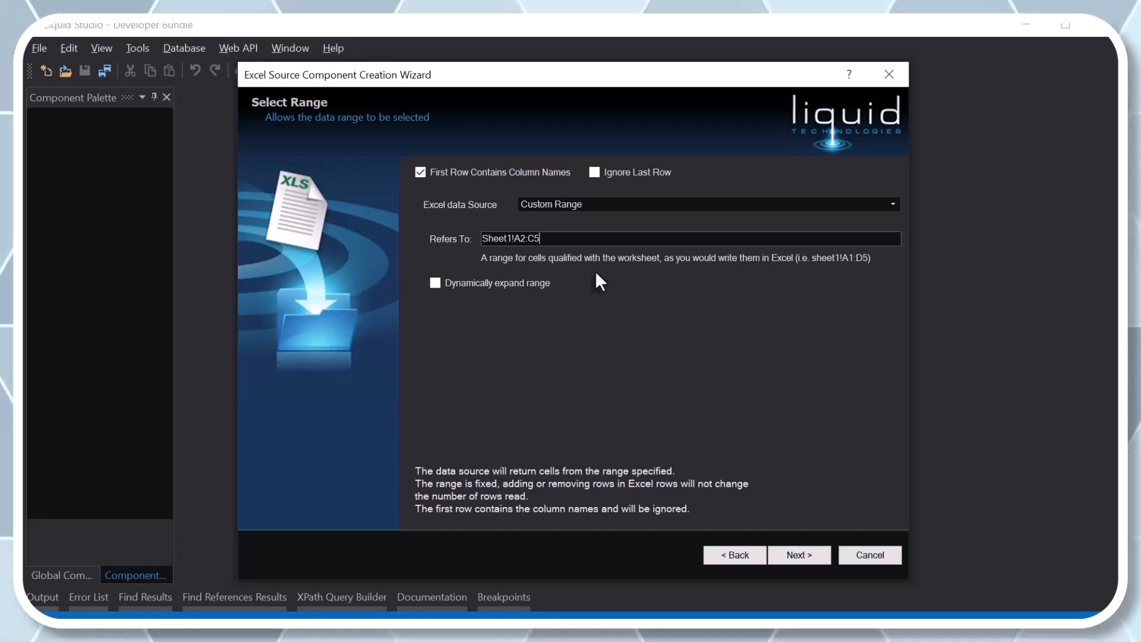
left_click(545, 283)
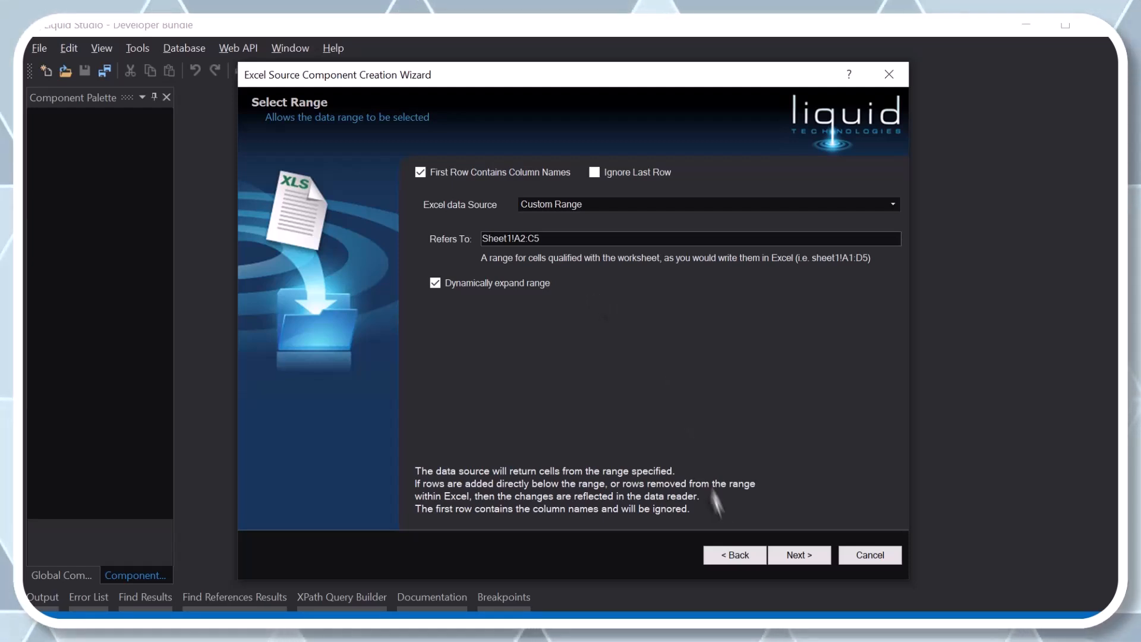
left_click(797, 557)
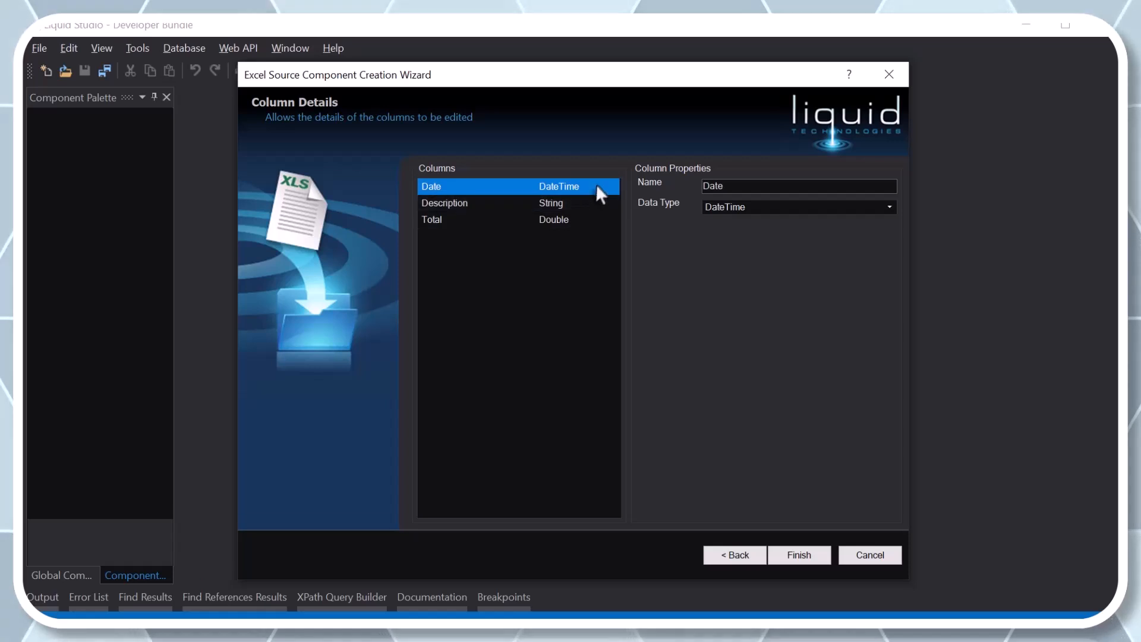
left_click(811, 557)
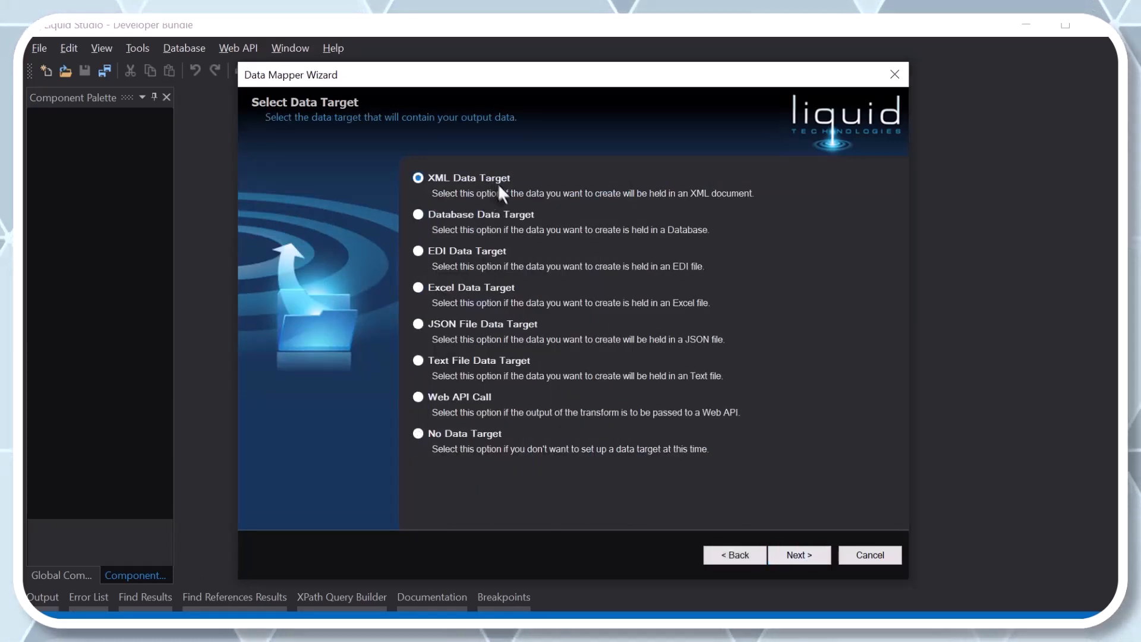
Create an XML data target using the schema SalesList.xsd and C:\Temp\ExcelWorksheetRegions\output.xml as its default output file.
left_click(800, 556)
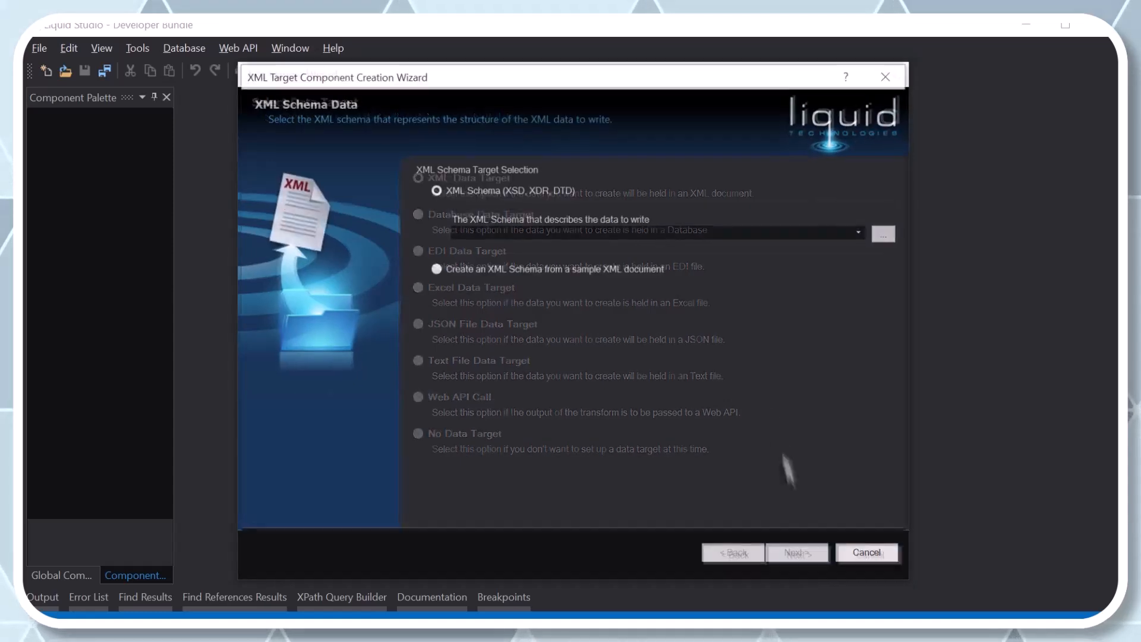
left_click(836, 231)
left_click(832, 244)
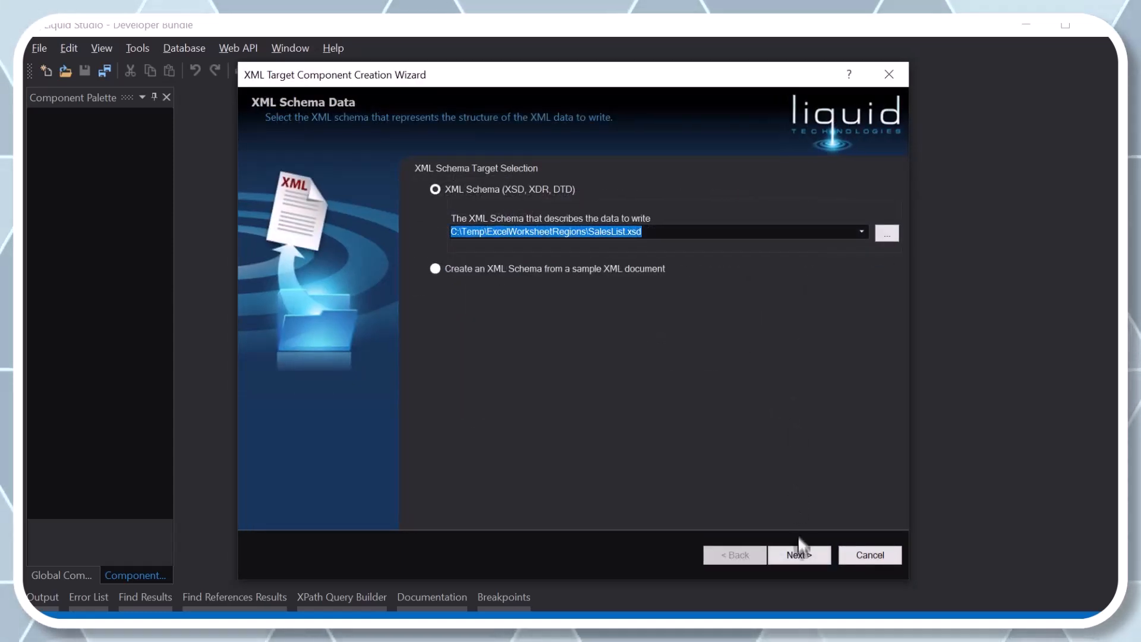
left_click(800, 555)
left_click(800, 555)
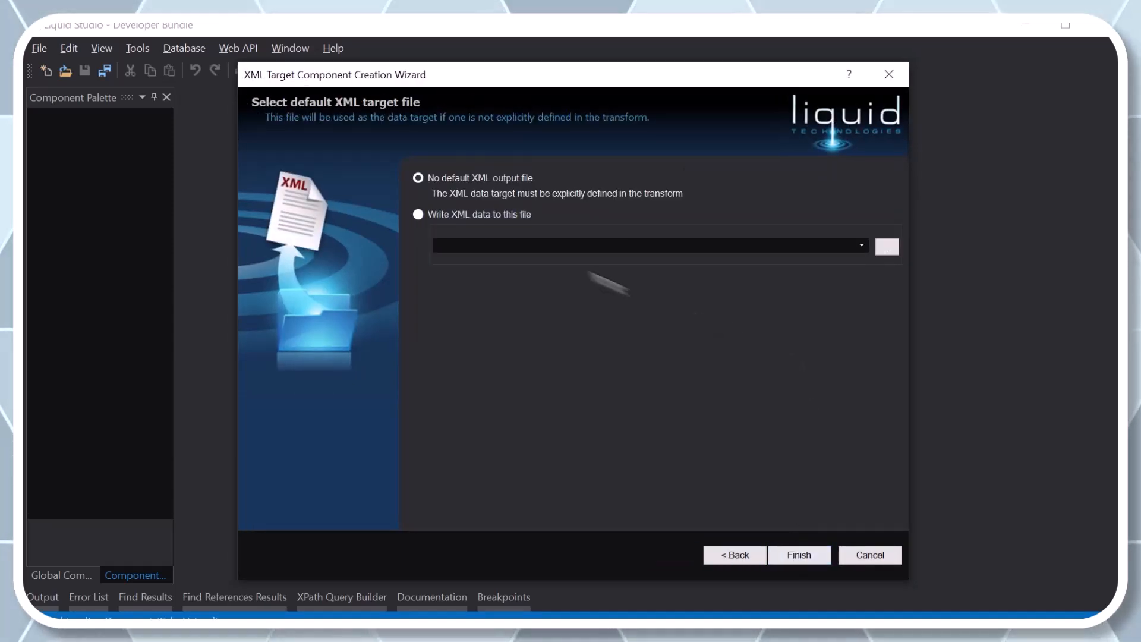
left_click(480, 213)
left_click(692, 245)
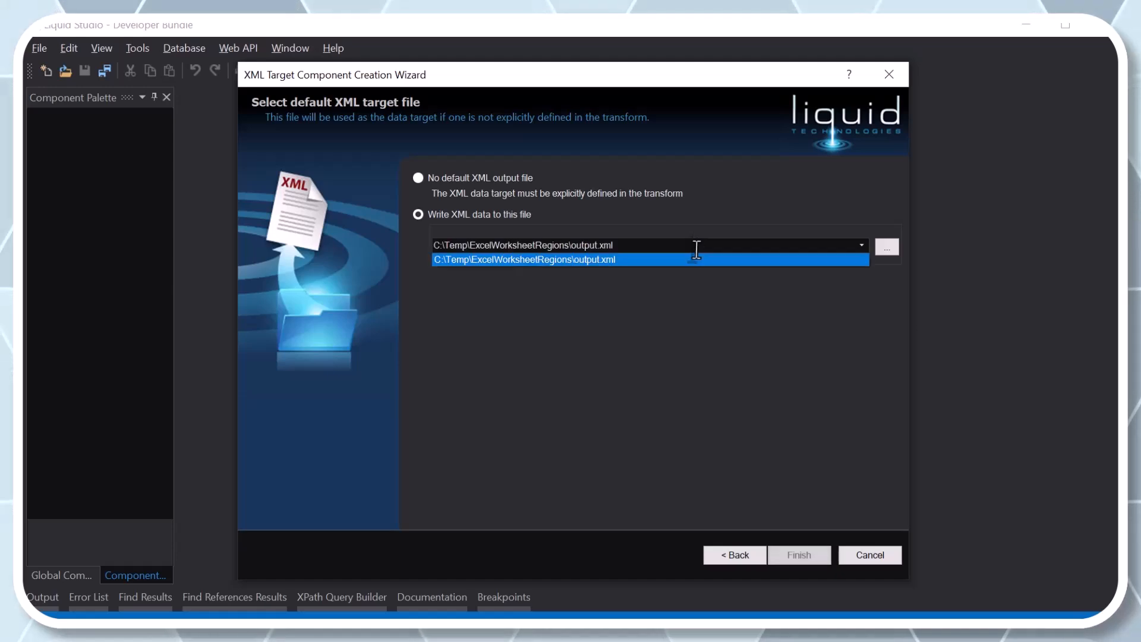
left_click(692, 257)
left_click(808, 555)
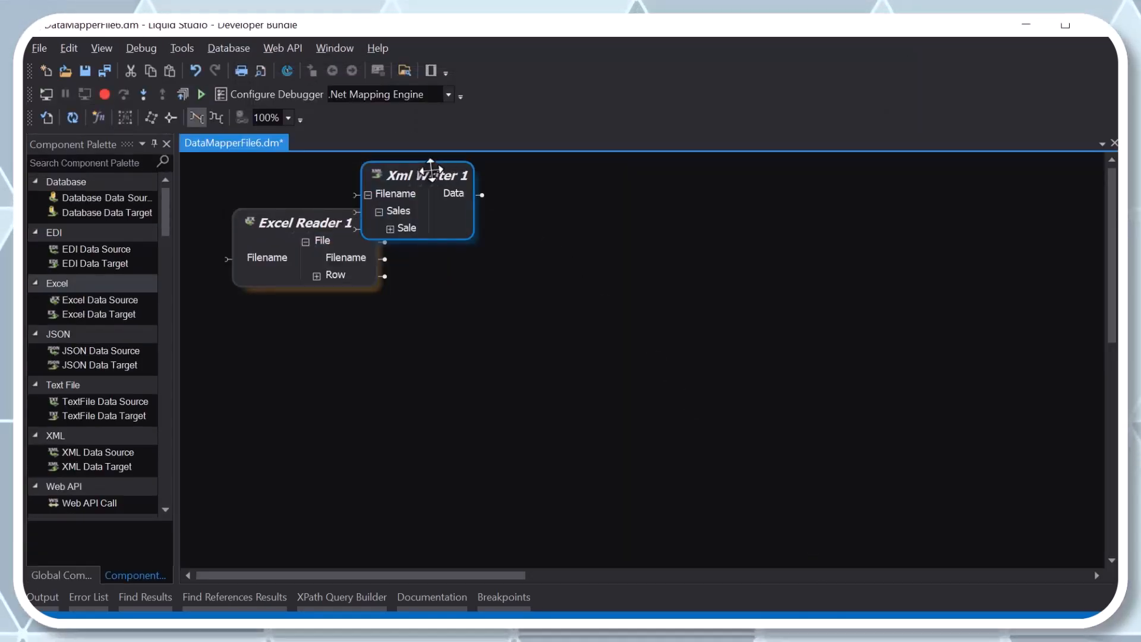
Connect the Excel Row to the XML Sale, map Date, Description, Total and a constant salesperson name to its fields, and run the transform.
left_click_drag(433, 166, 681, 214)
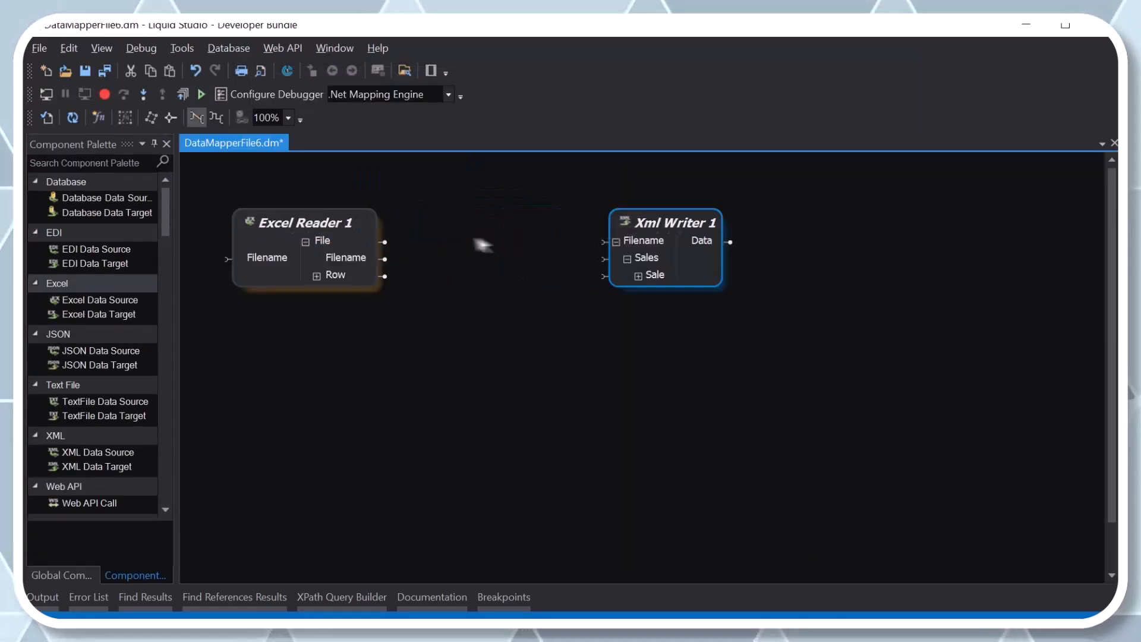
left_click(317, 276)
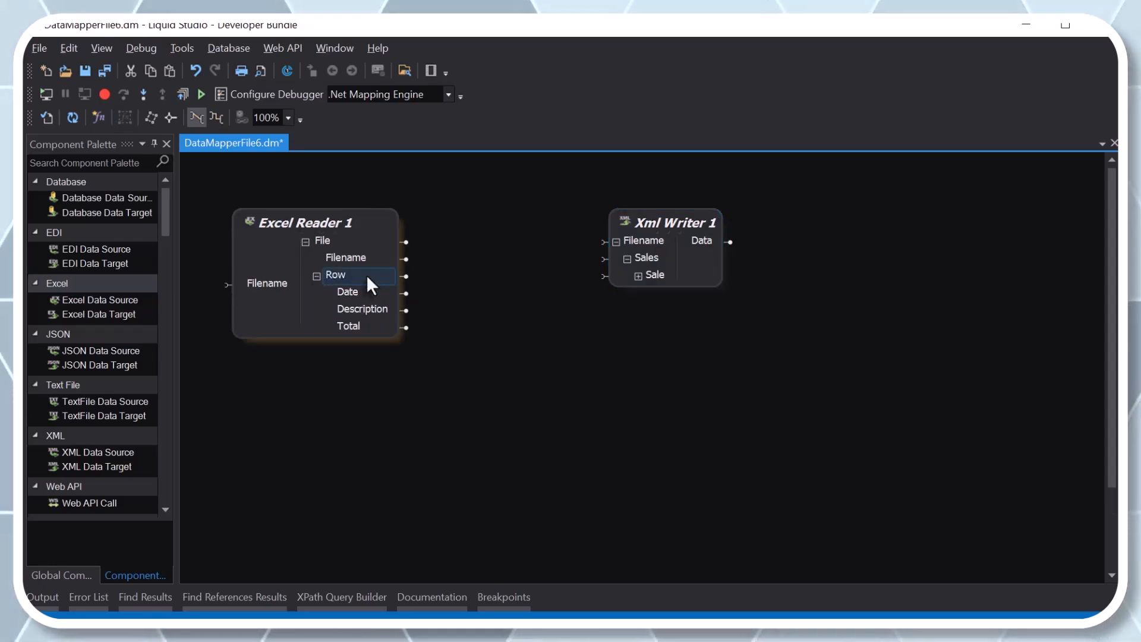
left_click_drag(406, 275, 658, 275)
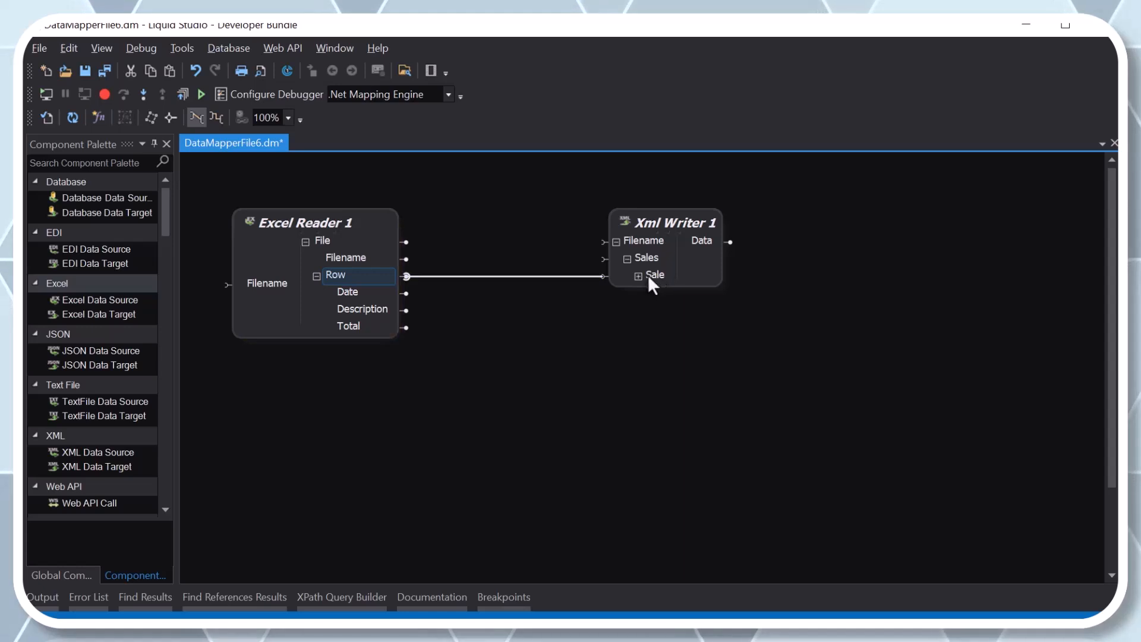
left_click(638, 276)
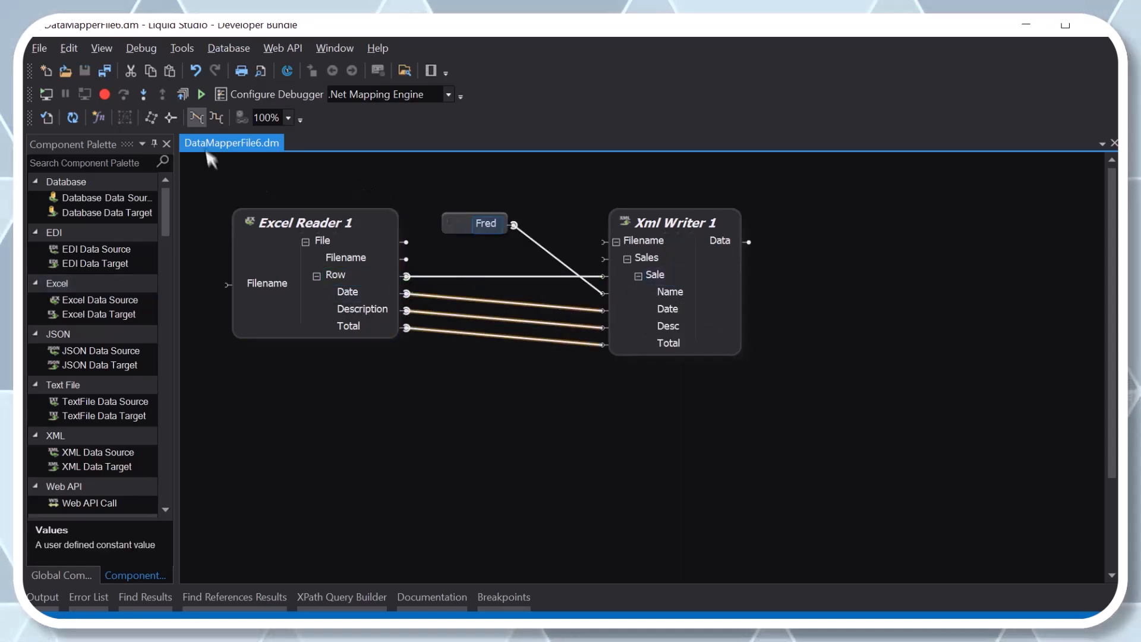
left_click(202, 94)
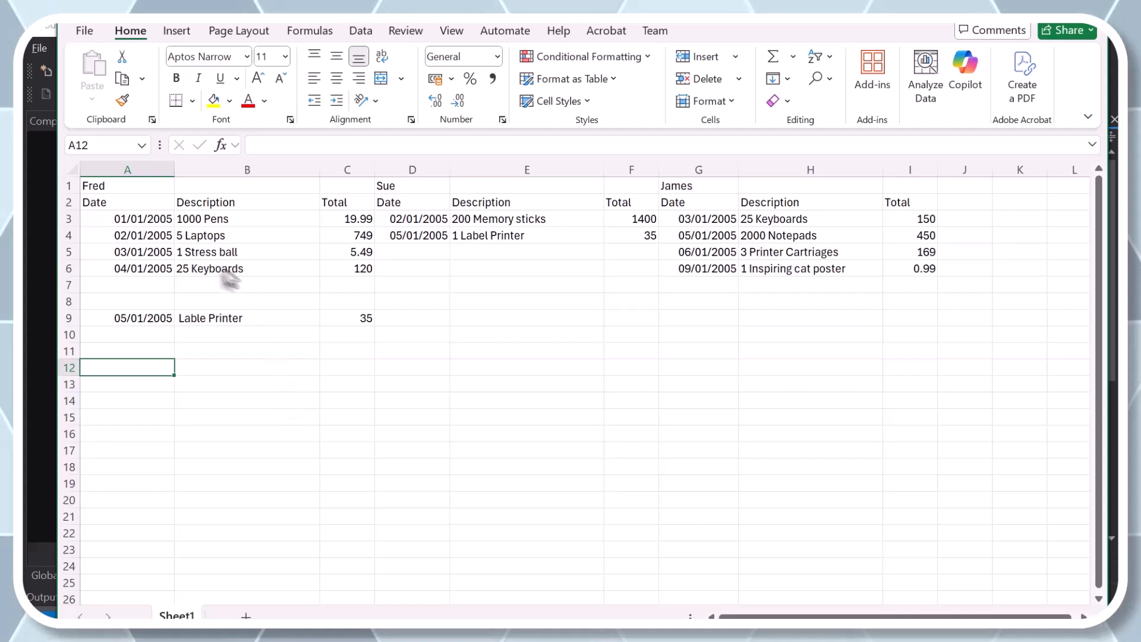
In the Excel worksheet, examine the 25 Keyboards sale in row 6, the Lable Printer sale in row 9, and the blank rows between them.
left_click_drag(136, 272, 368, 284)
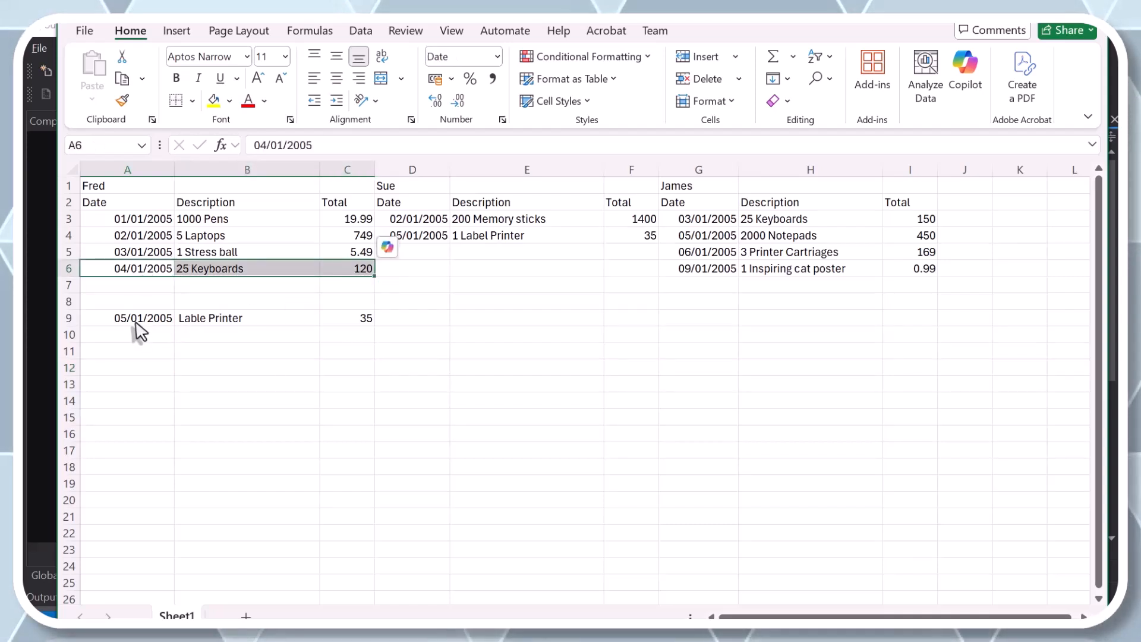
left_click_drag(135, 323, 365, 318)
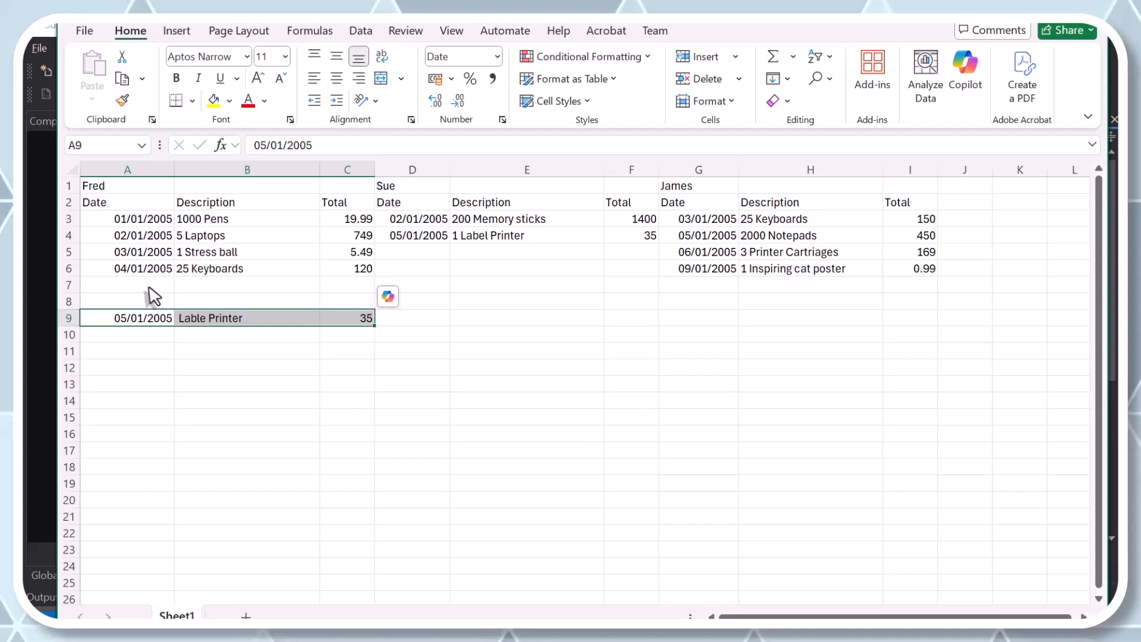
left_click_drag(148, 287, 342, 292)
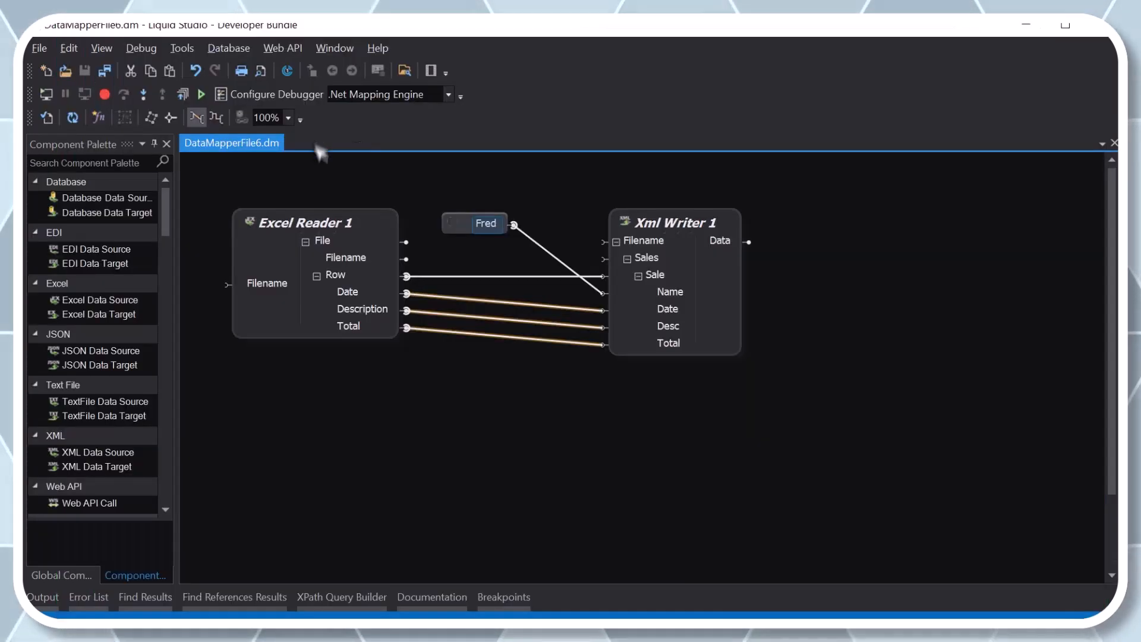
Back in Liquid Studio, rerun DataMapperFile6.dm and compare the 25 Keyboards sale with the three original sales in output.xml.
left_click(202, 94)
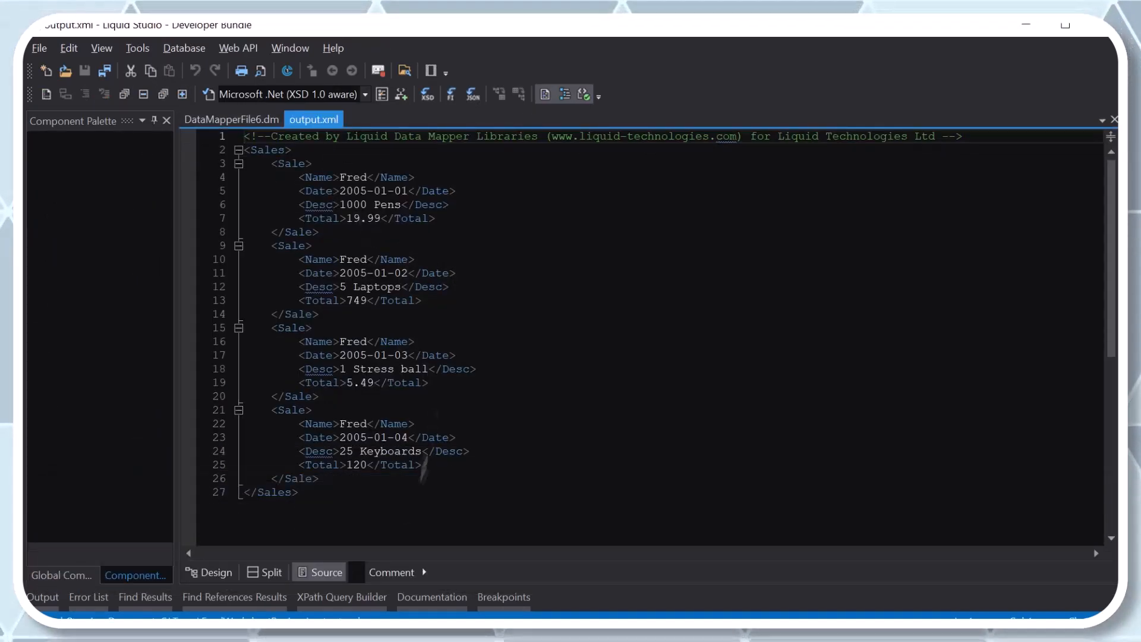
left_click_drag(380, 495, 566, 401)
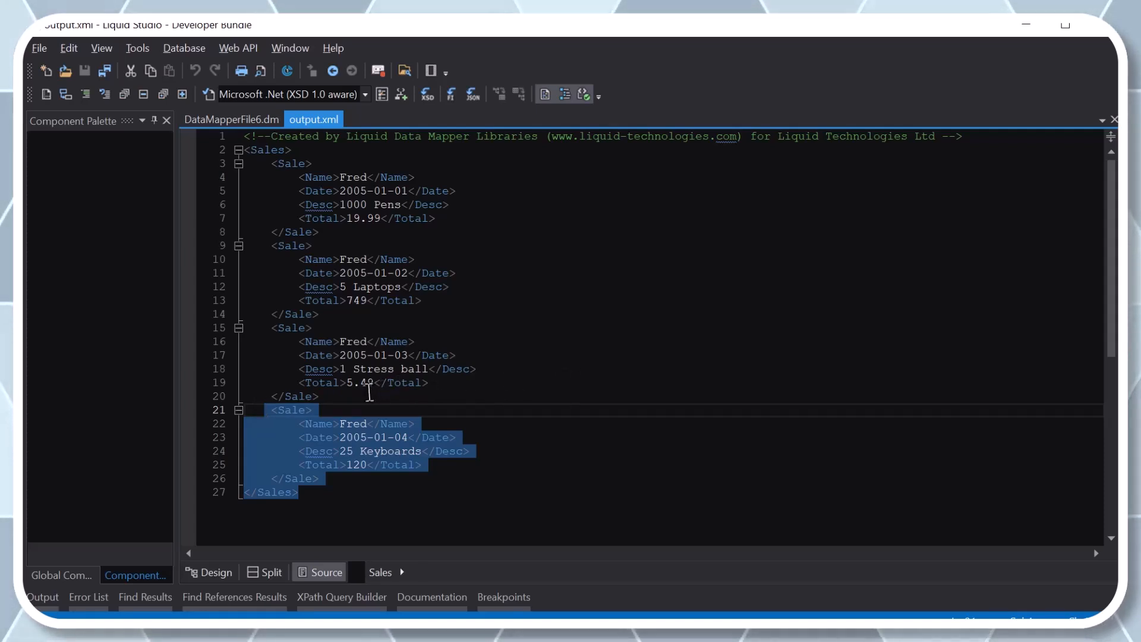
left_click_drag(369, 393, 221, 163)
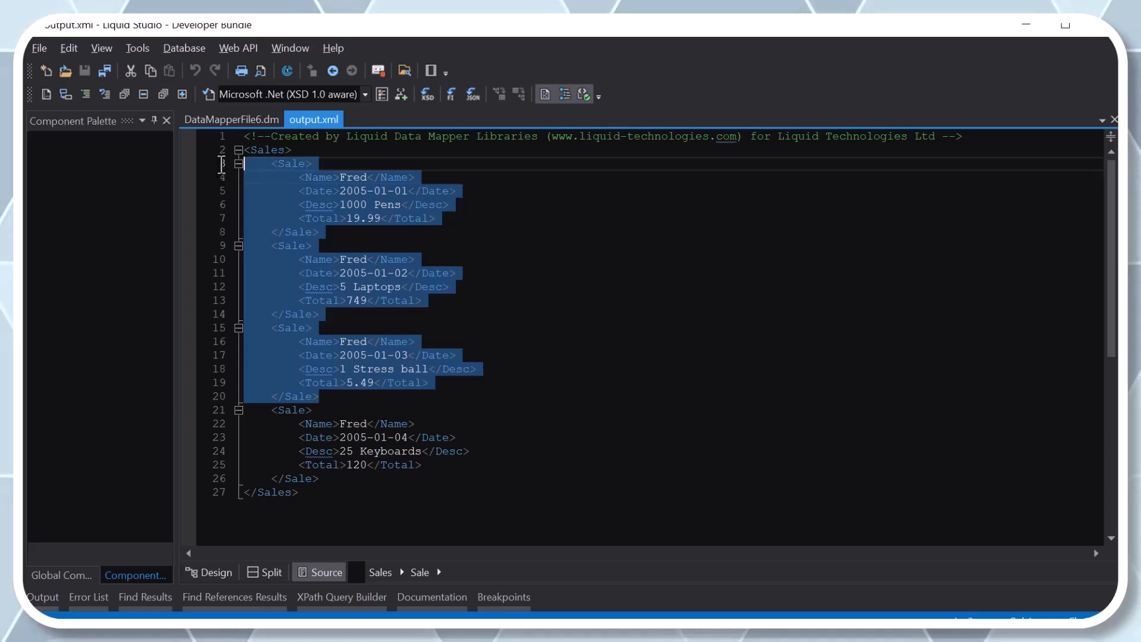